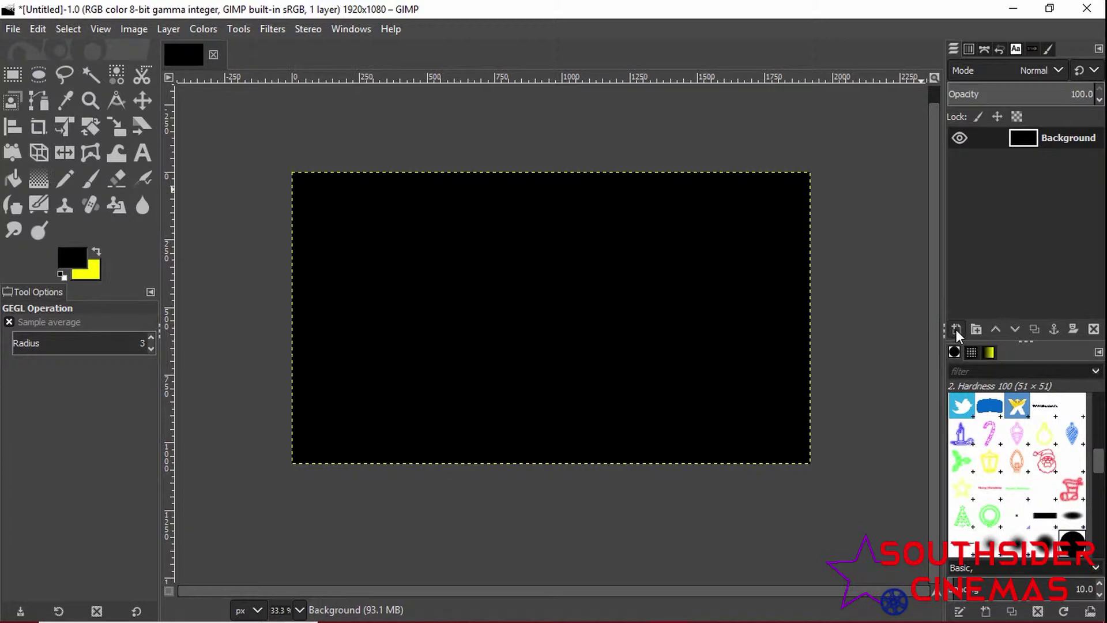
# Step: Add a new transparent 1920 × 1080 layer above the background and fill it with black
pyautogui.click(956, 330)
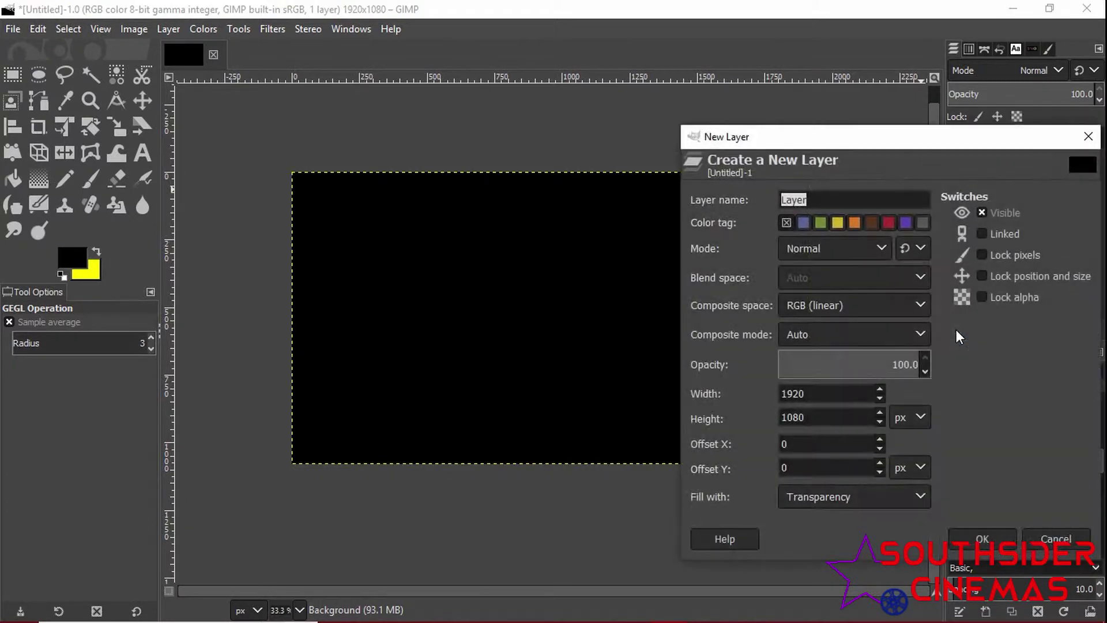
pyautogui.click(985, 539)
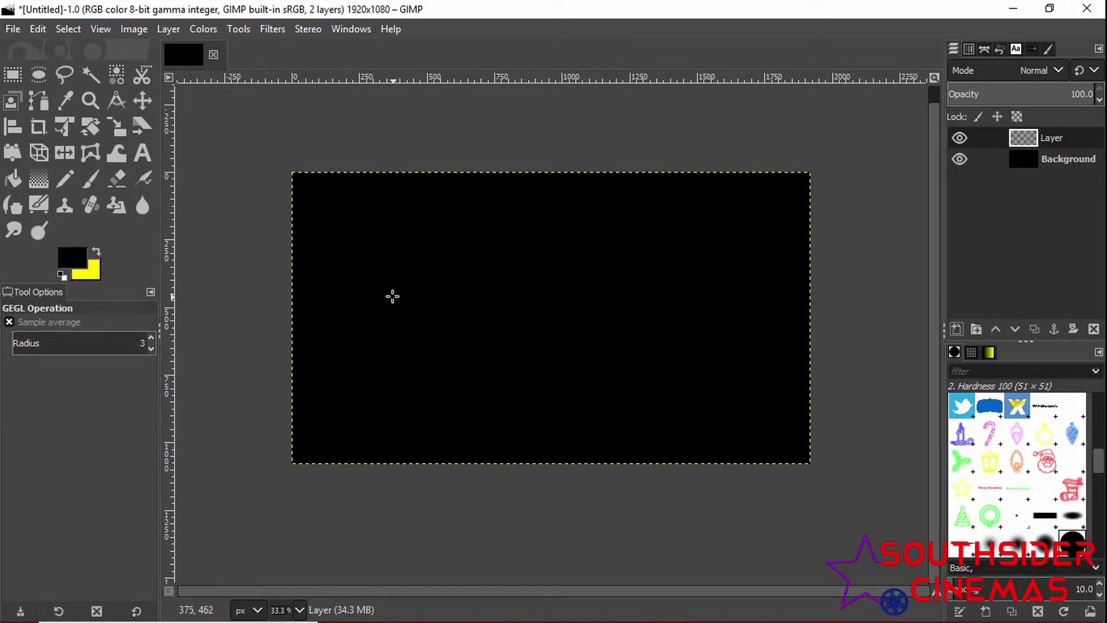
pyautogui.hotkey('ctrl', 'shift', 'f')
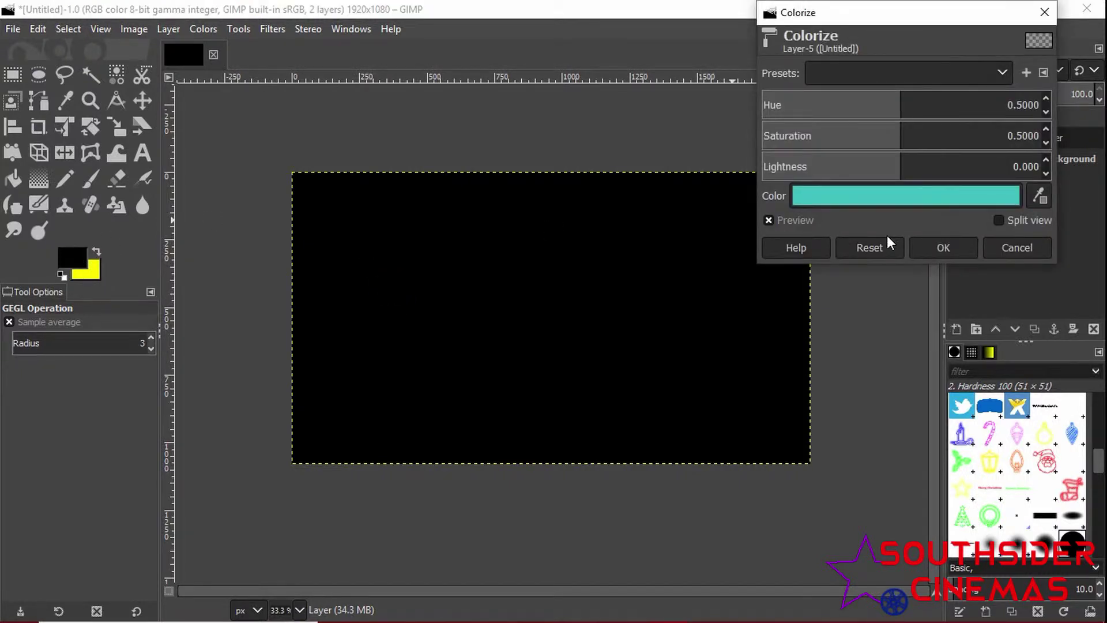
pyautogui.click(1008, 247)
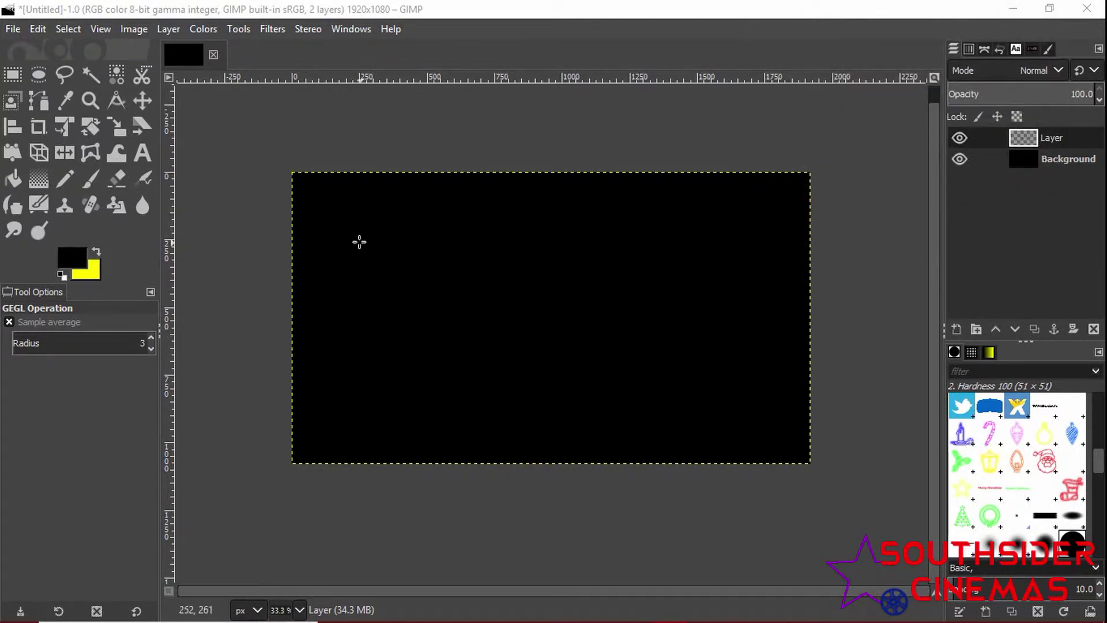
pyautogui.click(13, 181)
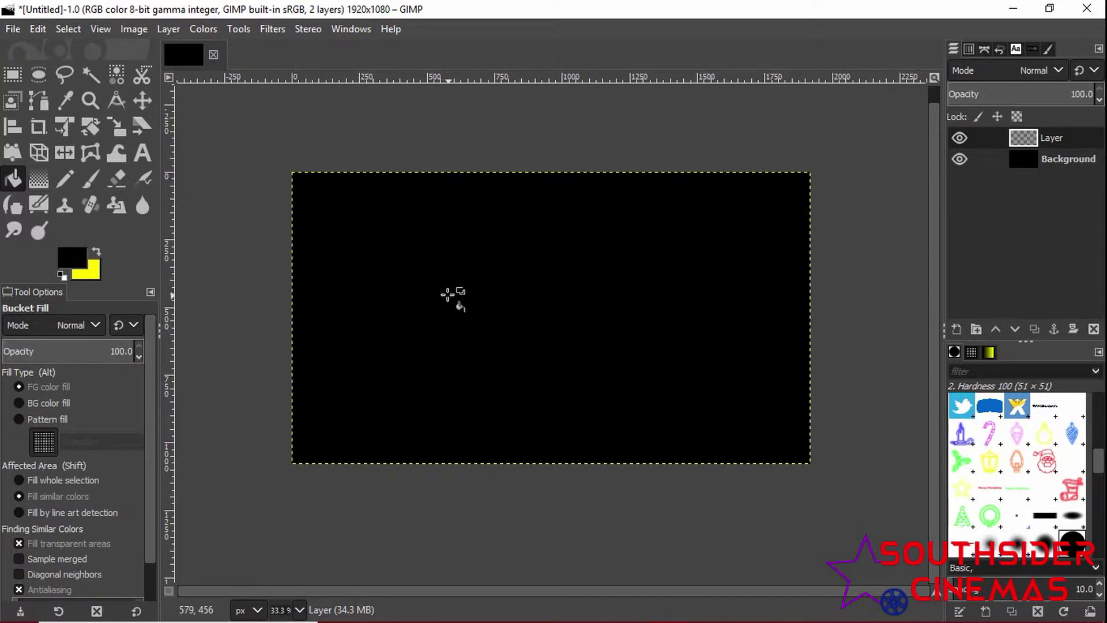
pyautogui.click(447, 294)
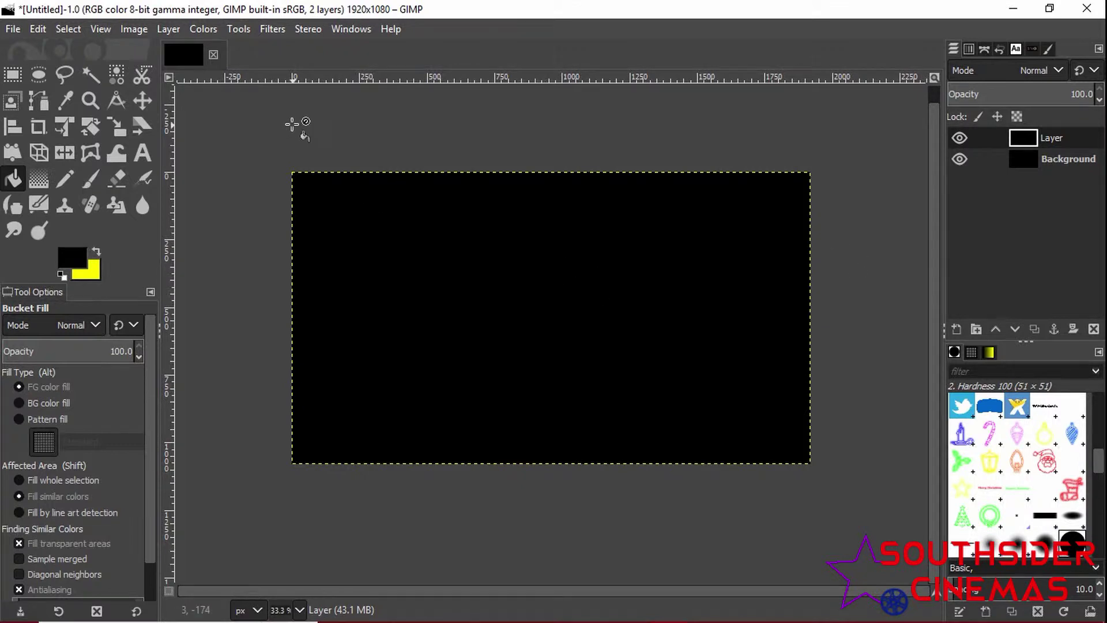
# Step: Start a Solid Noise render on the new layer, unlink the X and Y sizes and set Y Size to 0.100
pyautogui.click(275, 28)
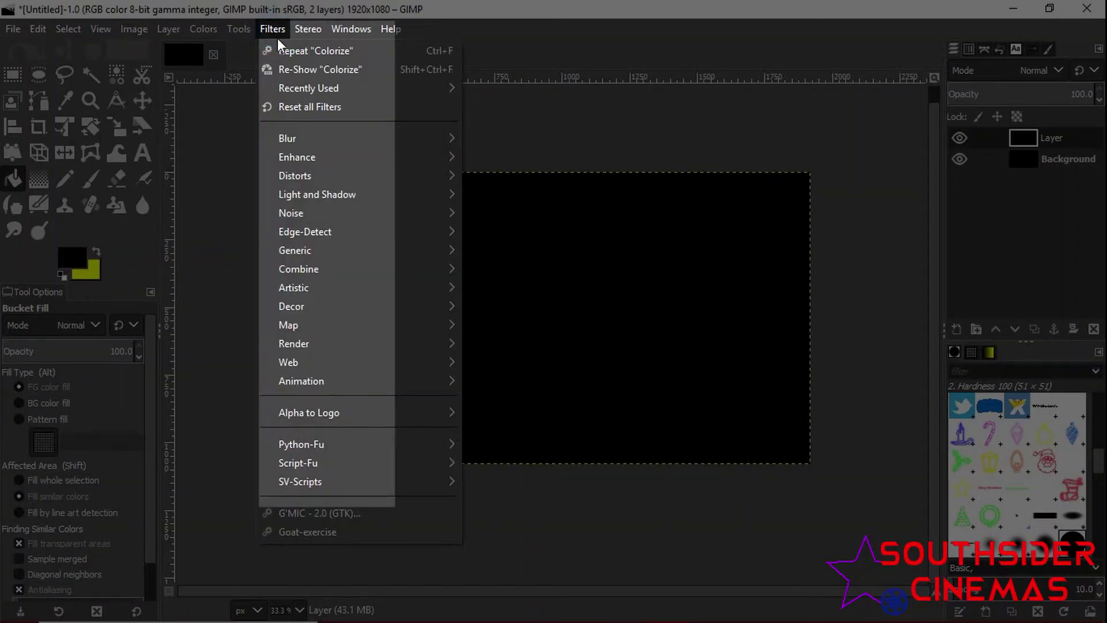
pyautogui.moveTo(355, 342)
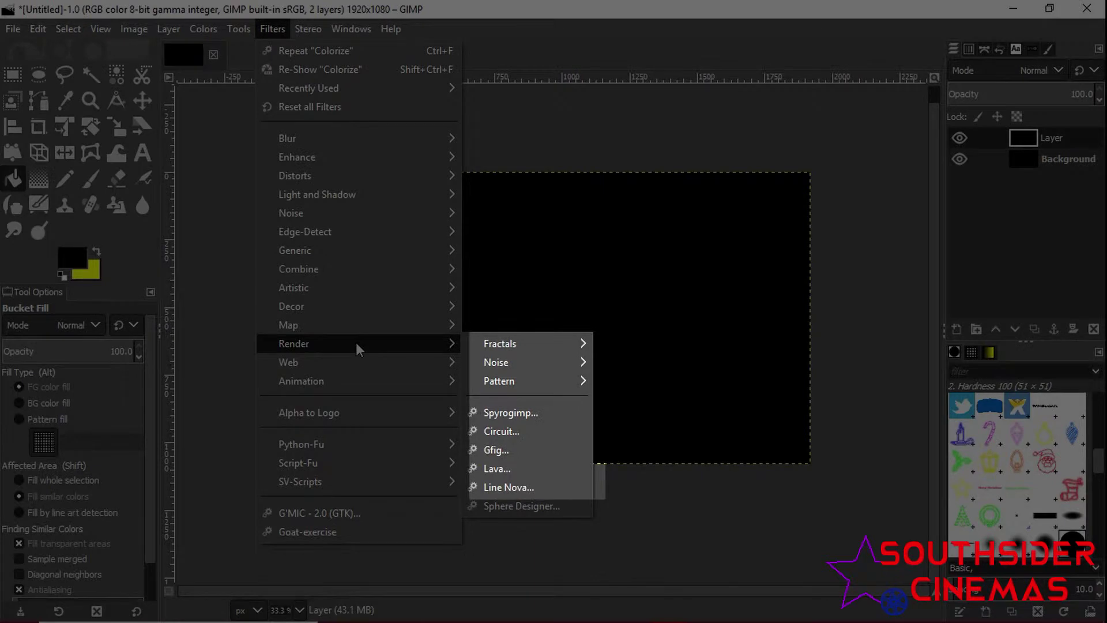
pyautogui.moveTo(521, 361)
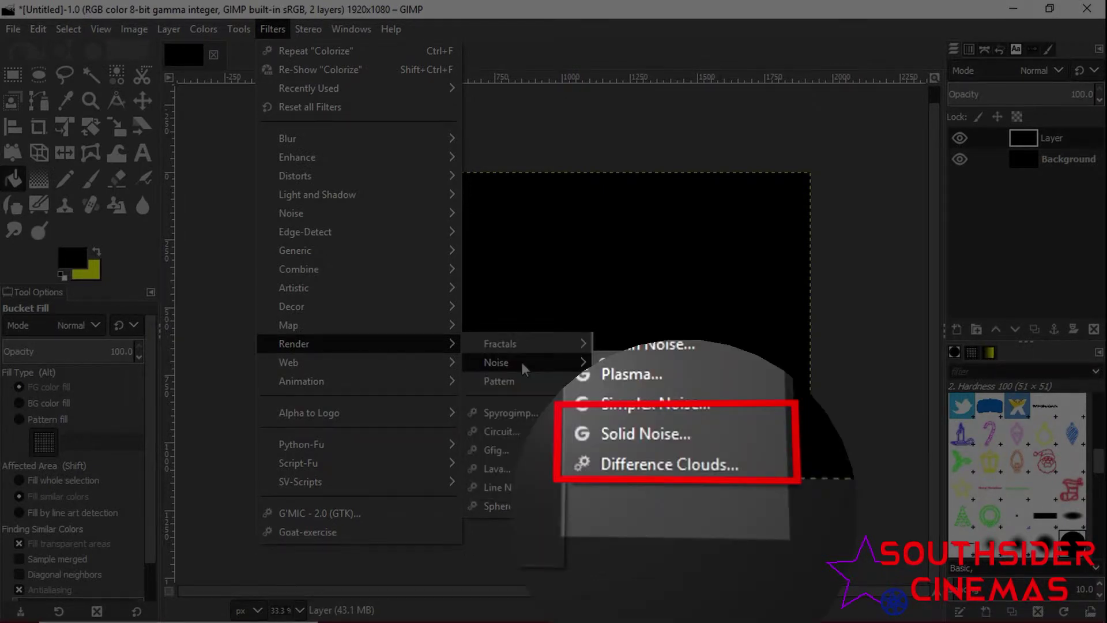
pyautogui.click(628, 436)
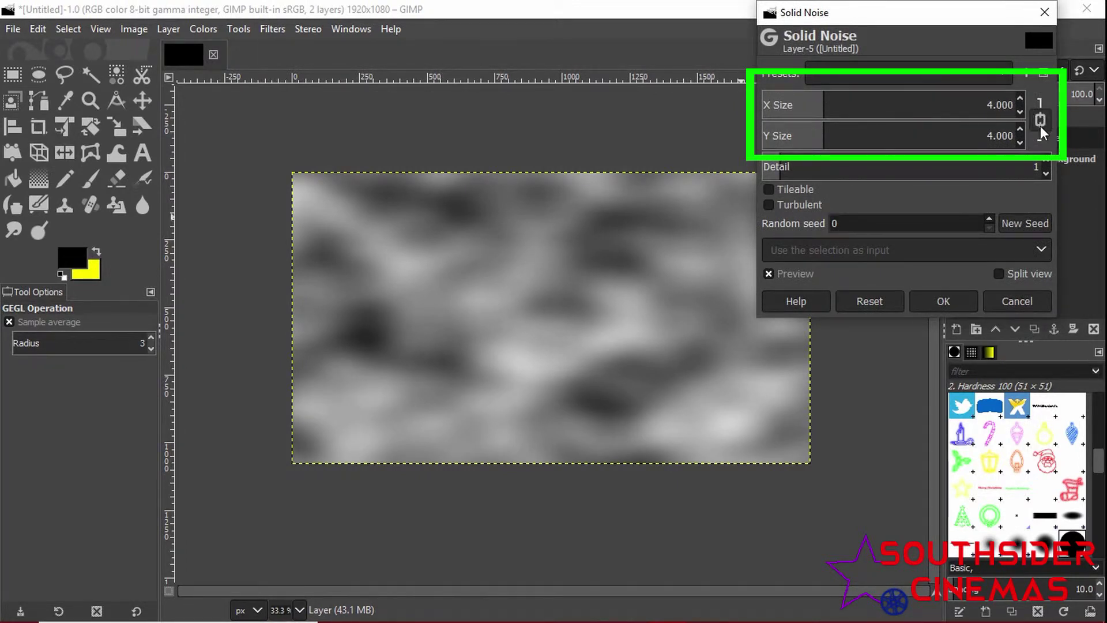
pyautogui.click(1041, 118)
pyautogui.moveTo(826, 136); pyautogui.dragTo(742, 128)
pyautogui.click(985, 136)
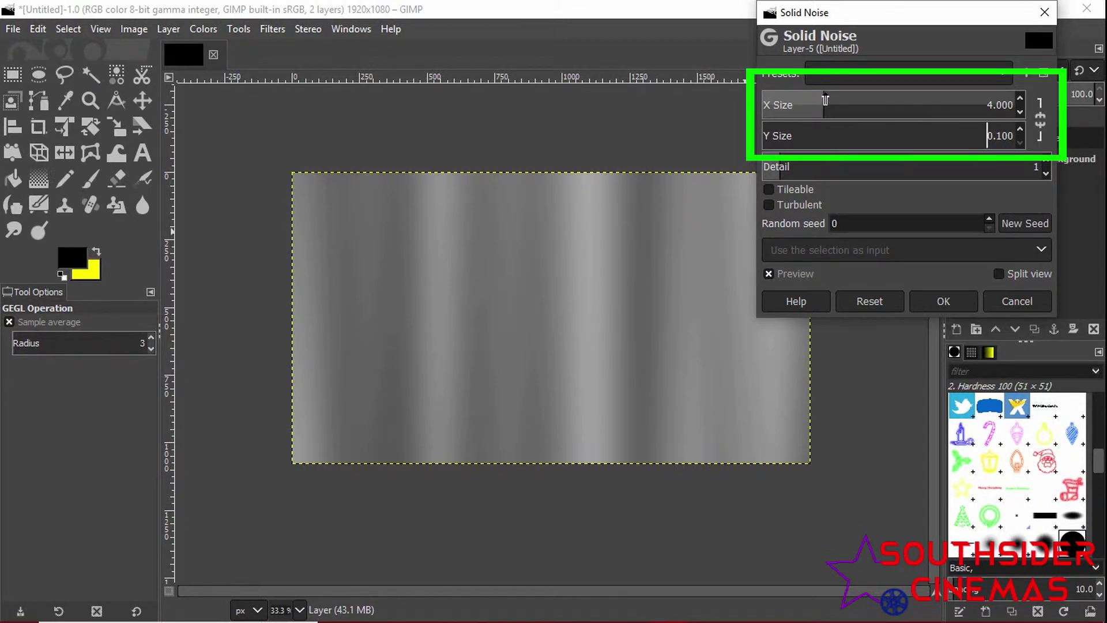
# Step: Raise the noise's X Size to about 11.974 to make the vertical curtain folds narrower
pyautogui.moveTo(825, 100); pyautogui.dragTo(849, 100)
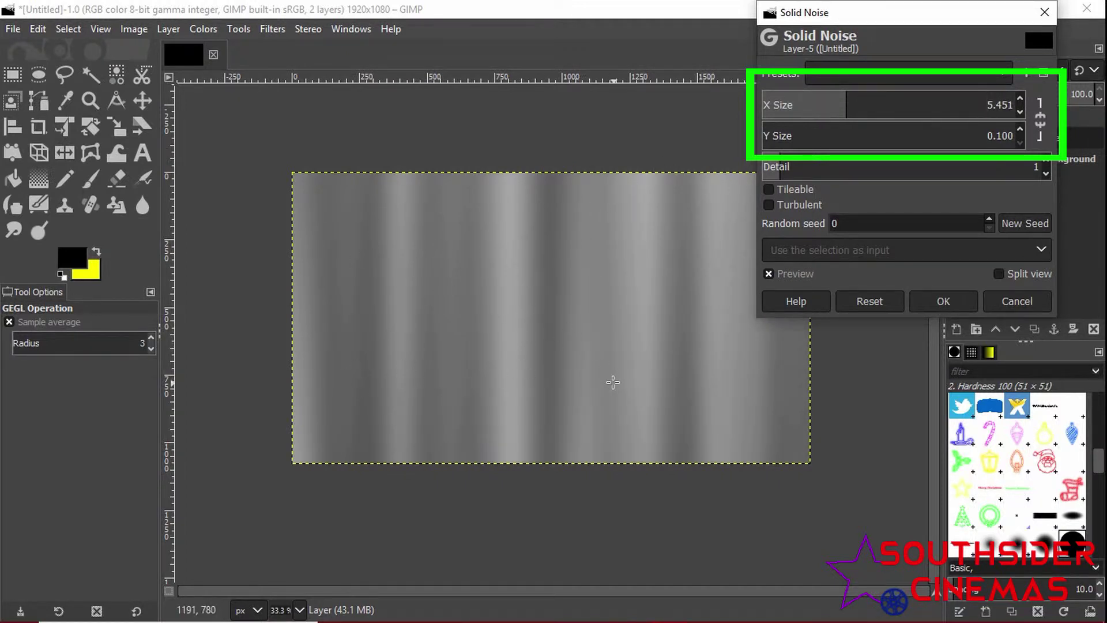
pyautogui.moveTo(849, 109); pyautogui.dragTo(881, 108)
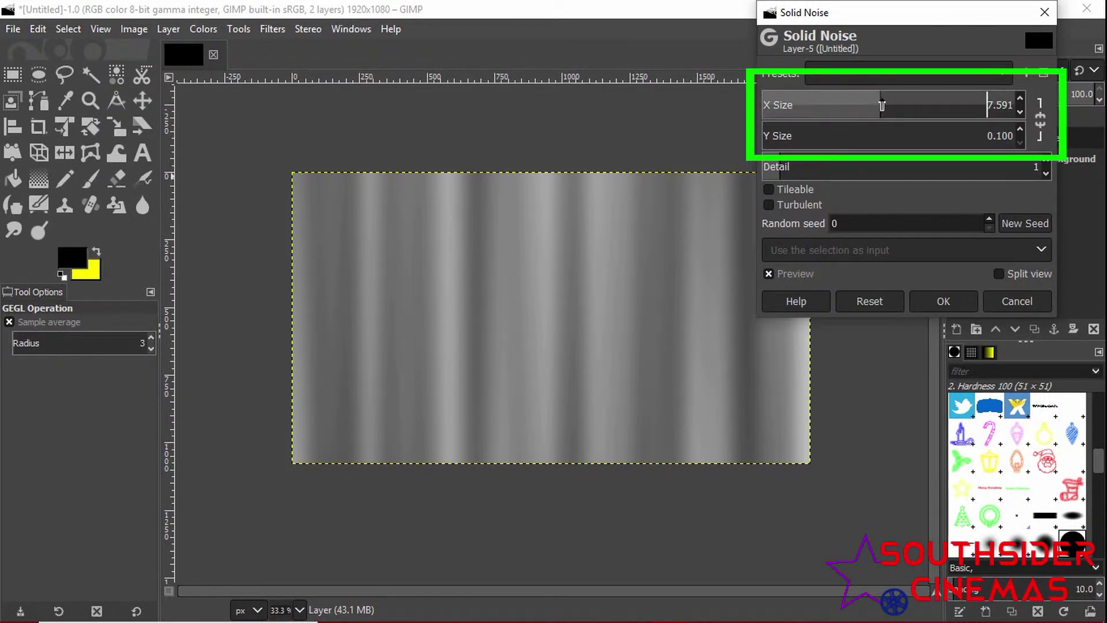
pyautogui.moveTo(882, 105); pyautogui.dragTo(887, 106)
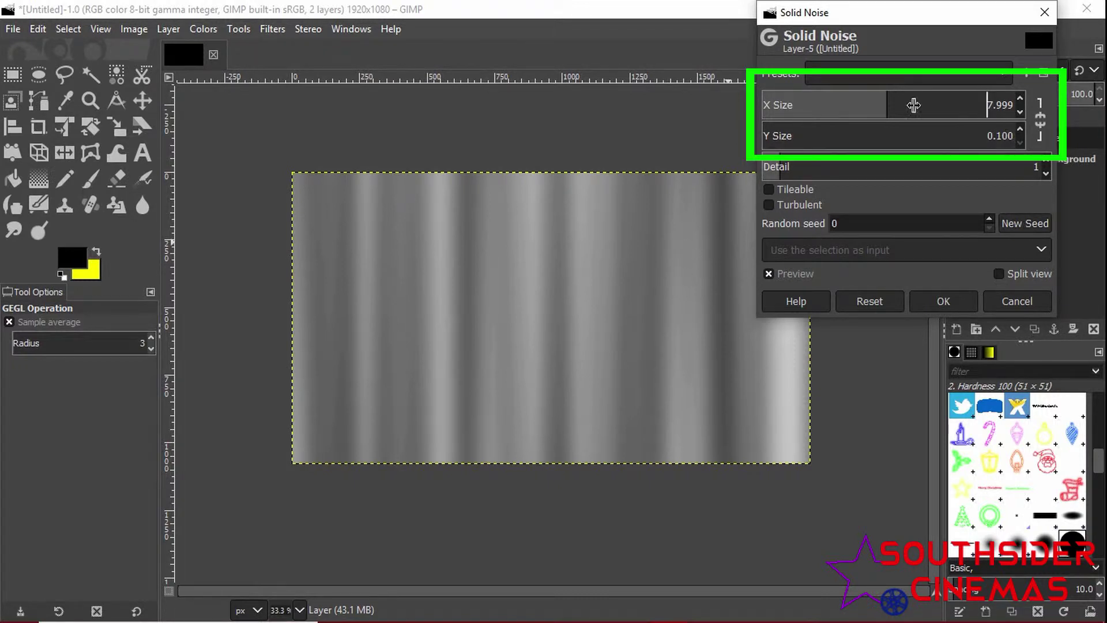
pyautogui.moveTo(893, 101); pyautogui.dragTo(910, 101)
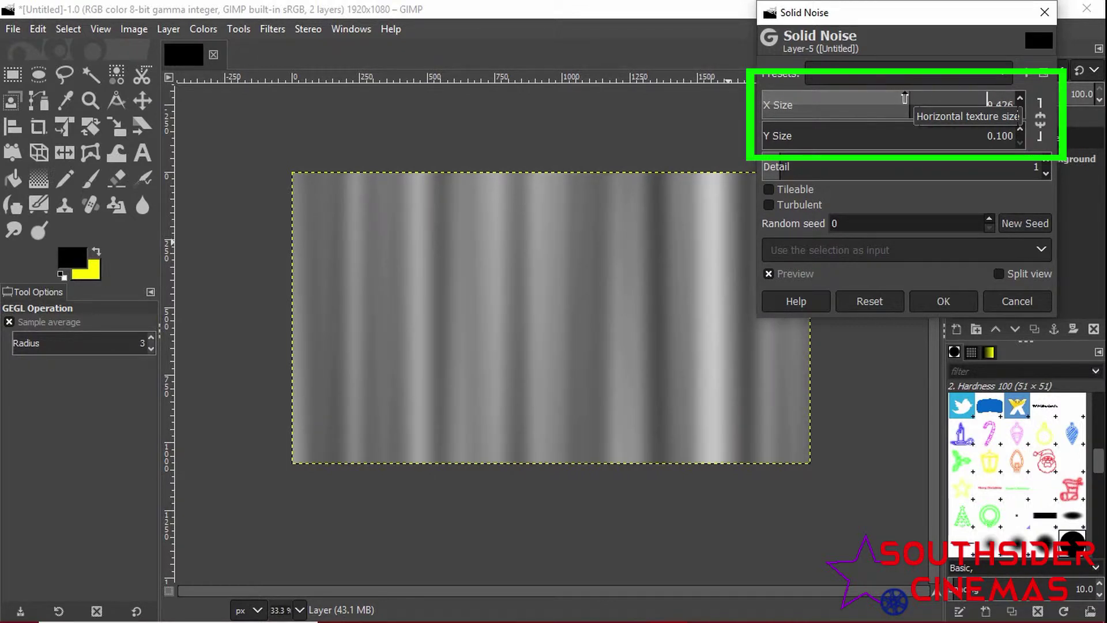
pyautogui.moveTo(905, 98); pyautogui.dragTo(952, 102)
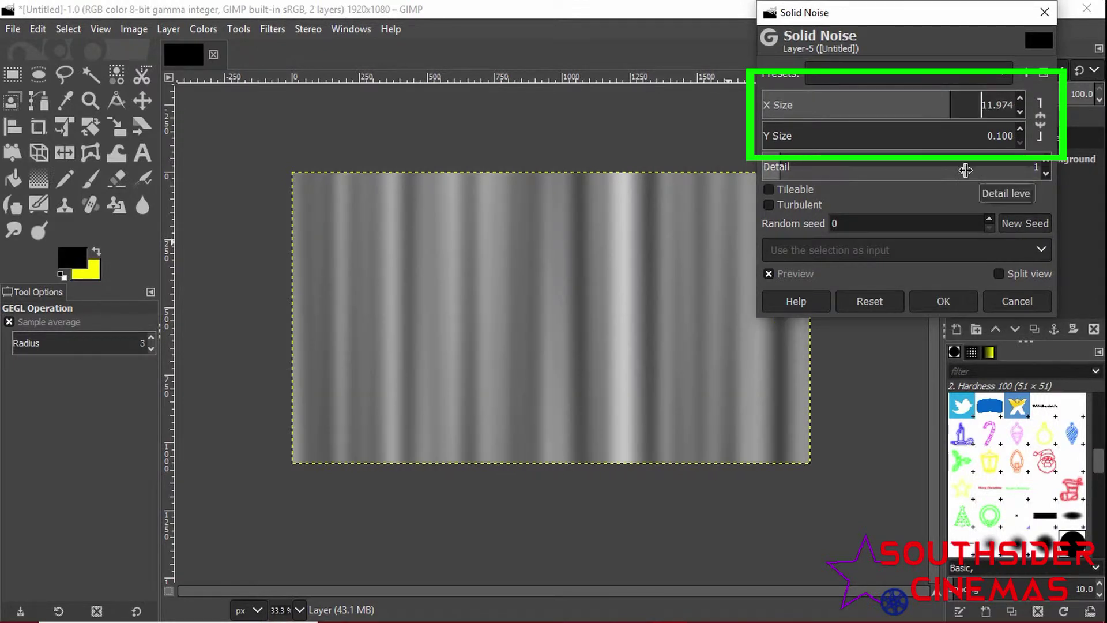
# Step: Raise the Solid Noise detail level to 15
pyautogui.click(783, 170)
pyautogui.moveTo(783, 171); pyautogui.dragTo(813, 170)
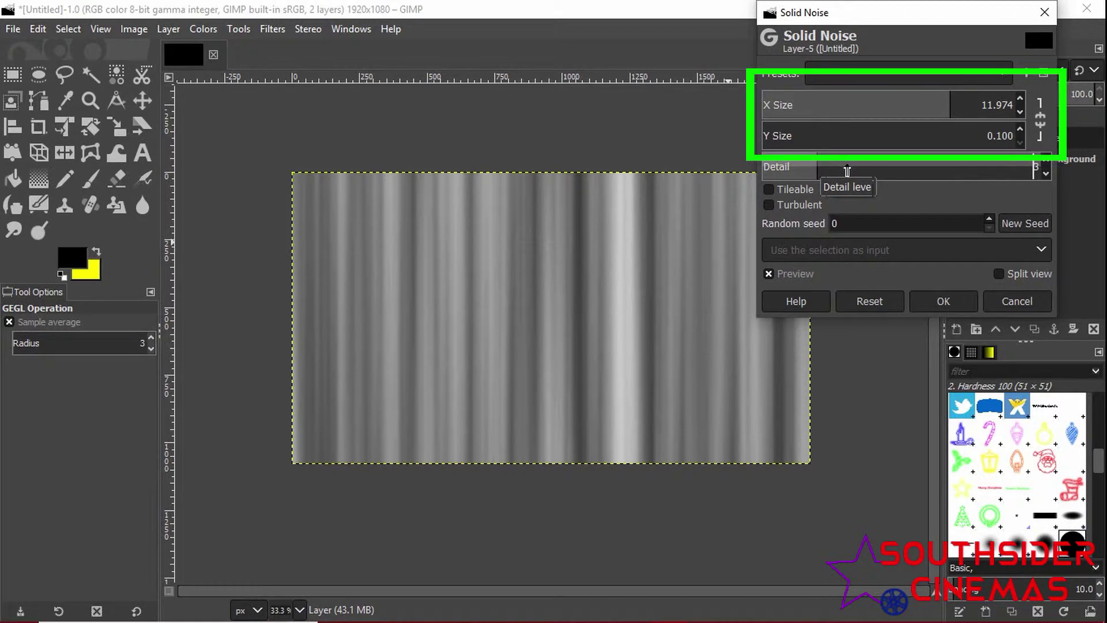
pyautogui.moveTo(847, 170); pyautogui.dragTo(1037, 169)
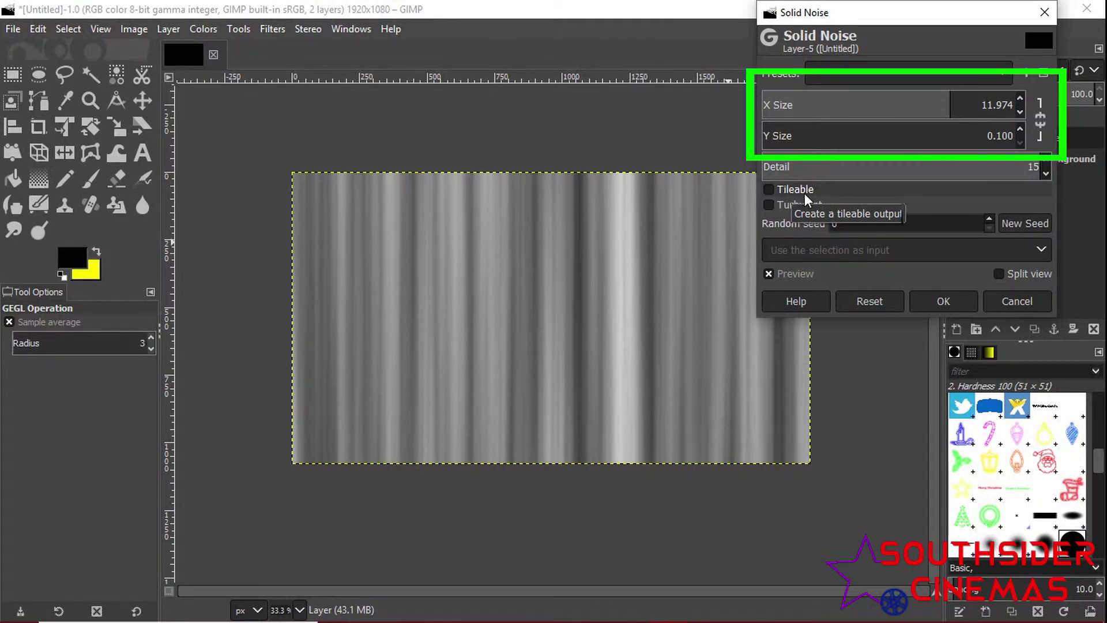
# Step: Try the Tileable and Turbulent options, leave both off and apply the solid noise to the layer
pyautogui.click(769, 189)
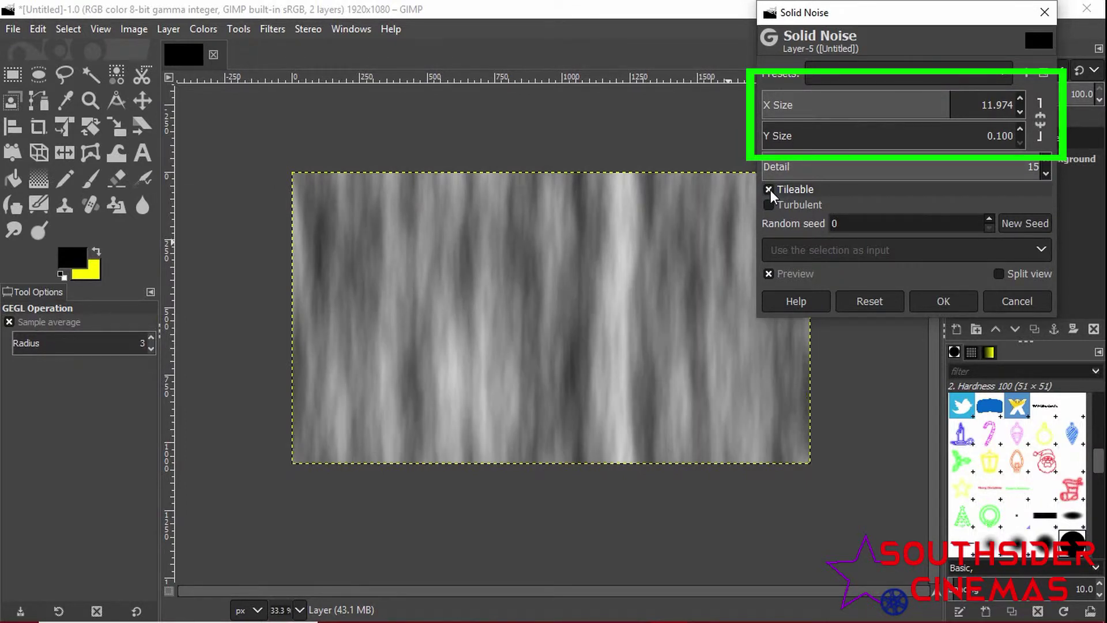
pyautogui.click(770, 189)
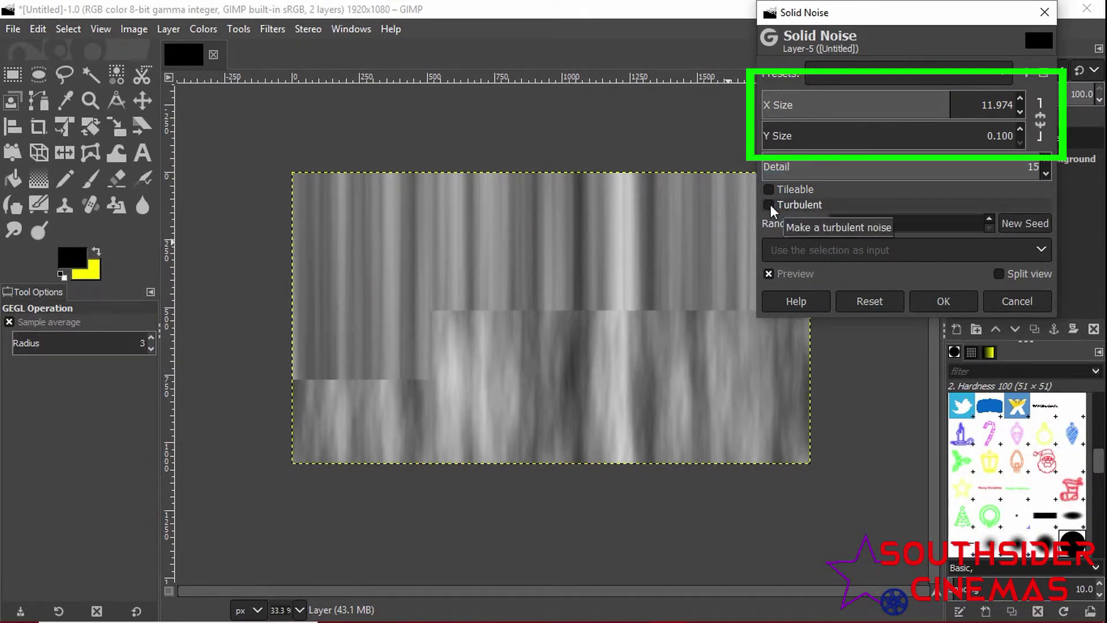
pyautogui.click(770, 205)
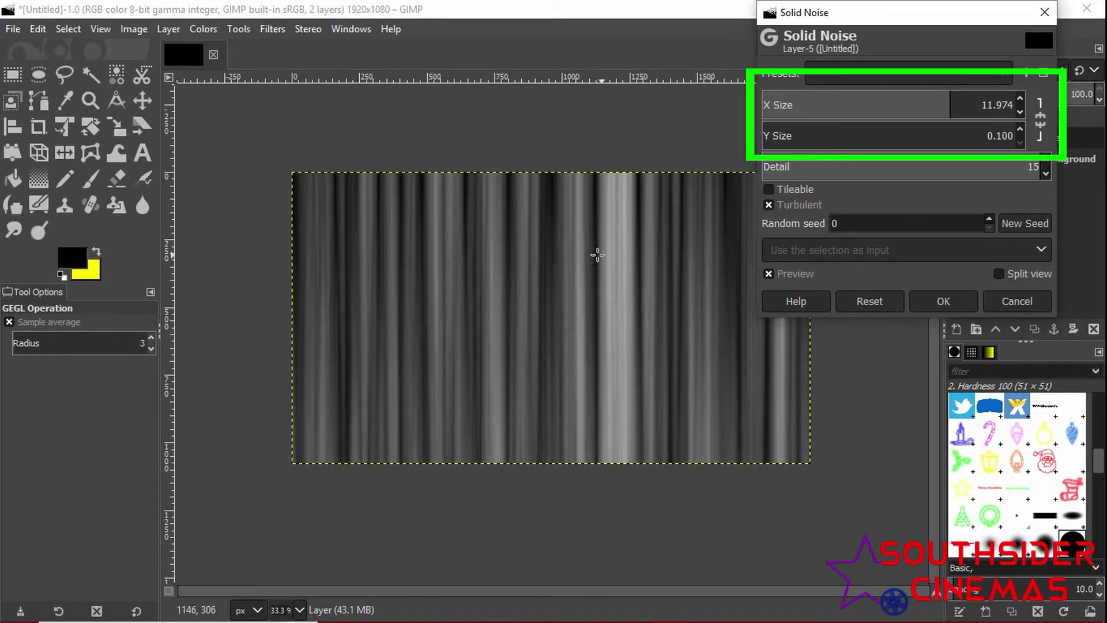
pyautogui.click(767, 203)
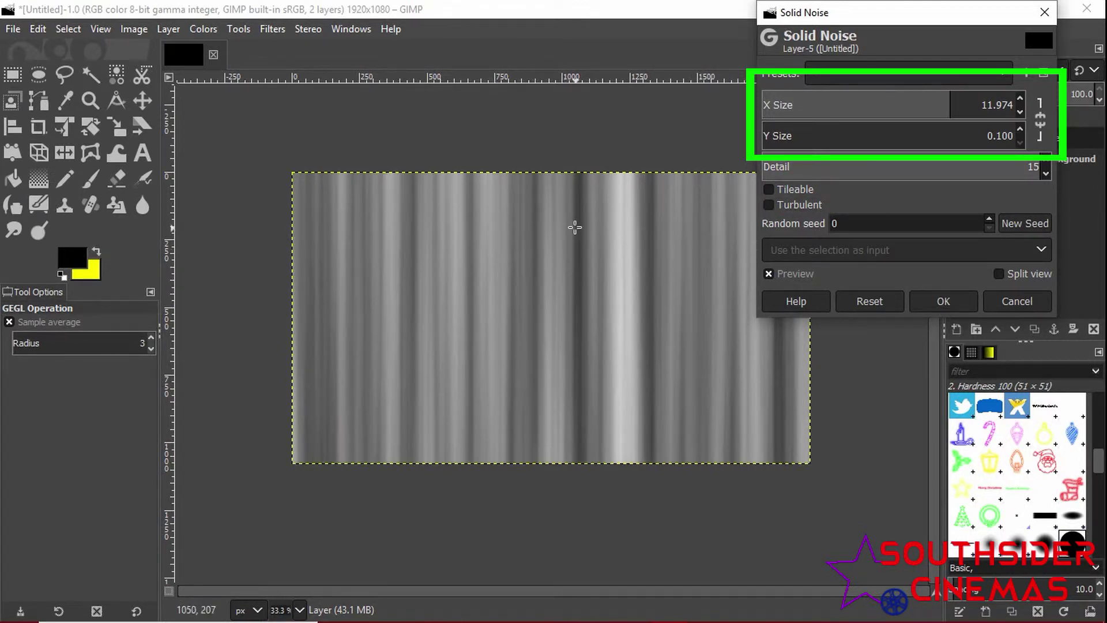
pyautogui.click(943, 300)
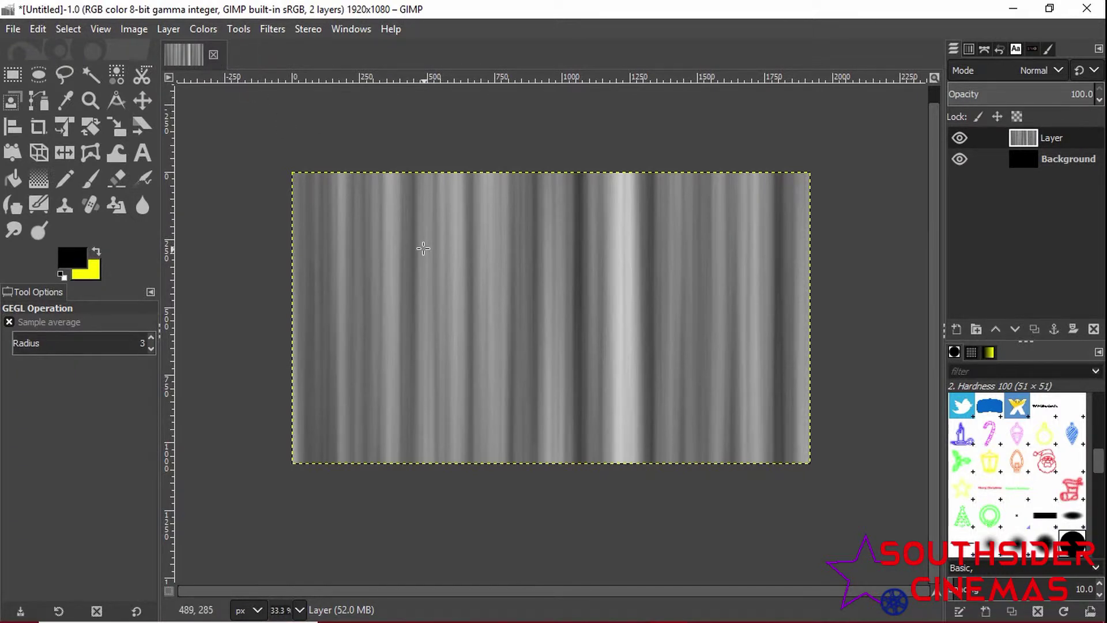
# Step: Start colorizing the striped noise layer and shift the colorize color's hue to red, bf4040
pyautogui.click(206, 28)
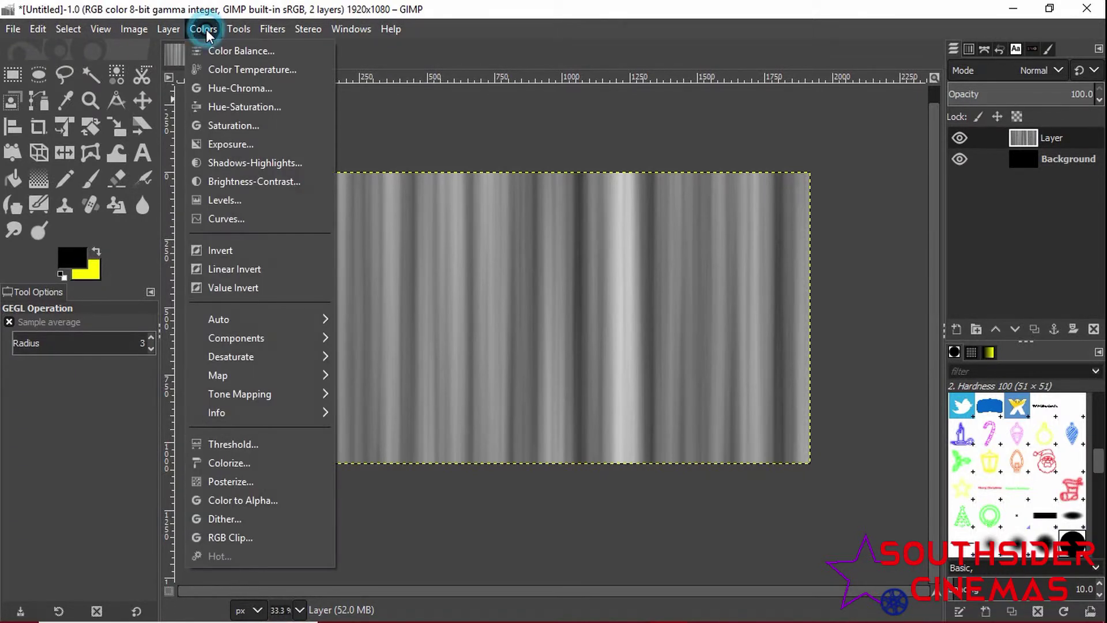
pyautogui.click(225, 465)
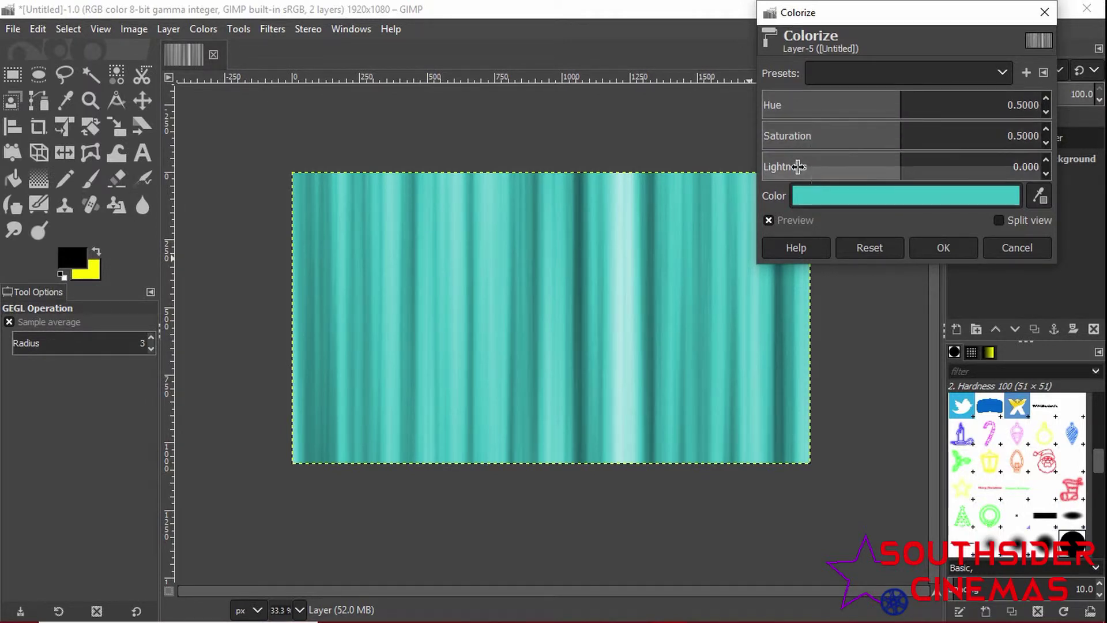
pyautogui.click(877, 196)
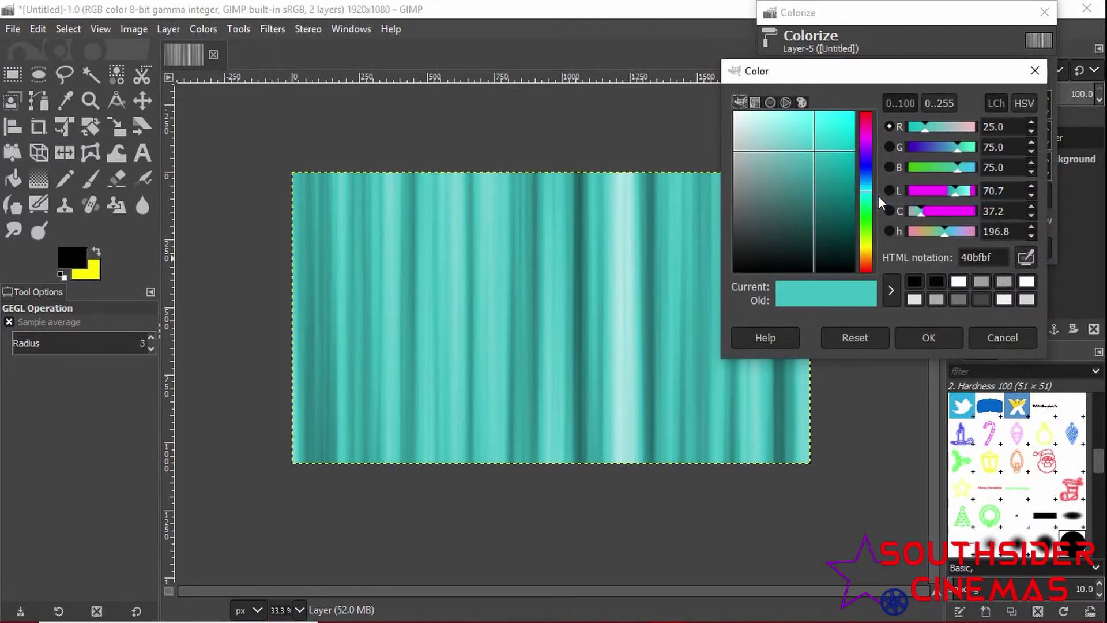
pyautogui.moveTo(866, 128); pyautogui.dragTo(869, 109)
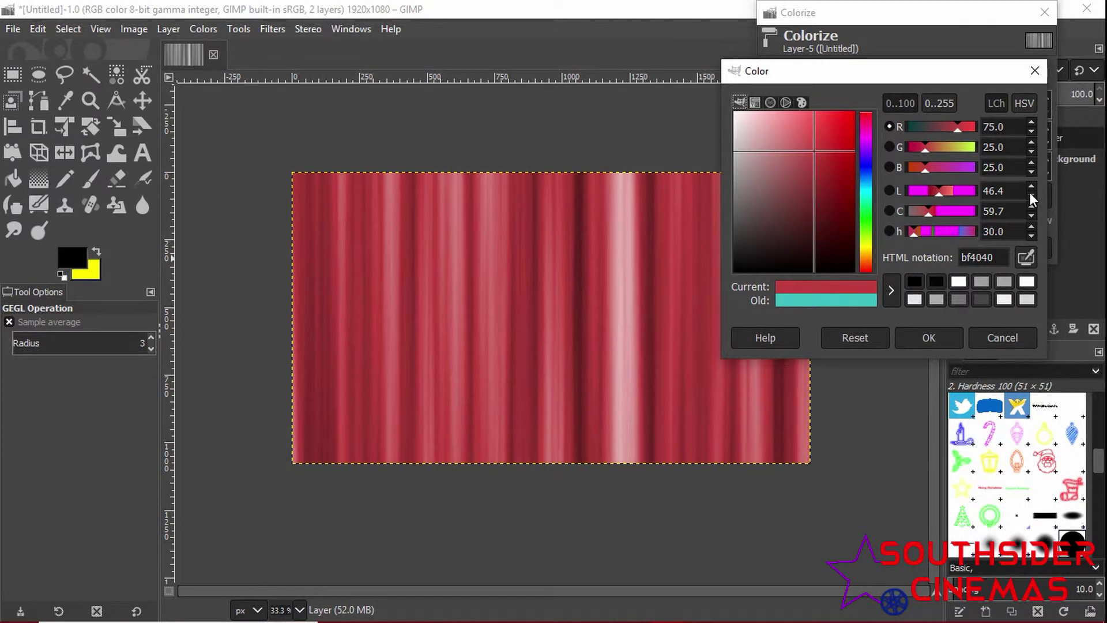
# Step: Darken the colorize color to a deep pure red, 720000, with a lightness (L) of 21.6
pyautogui.scroll(-12, 1030, 192)
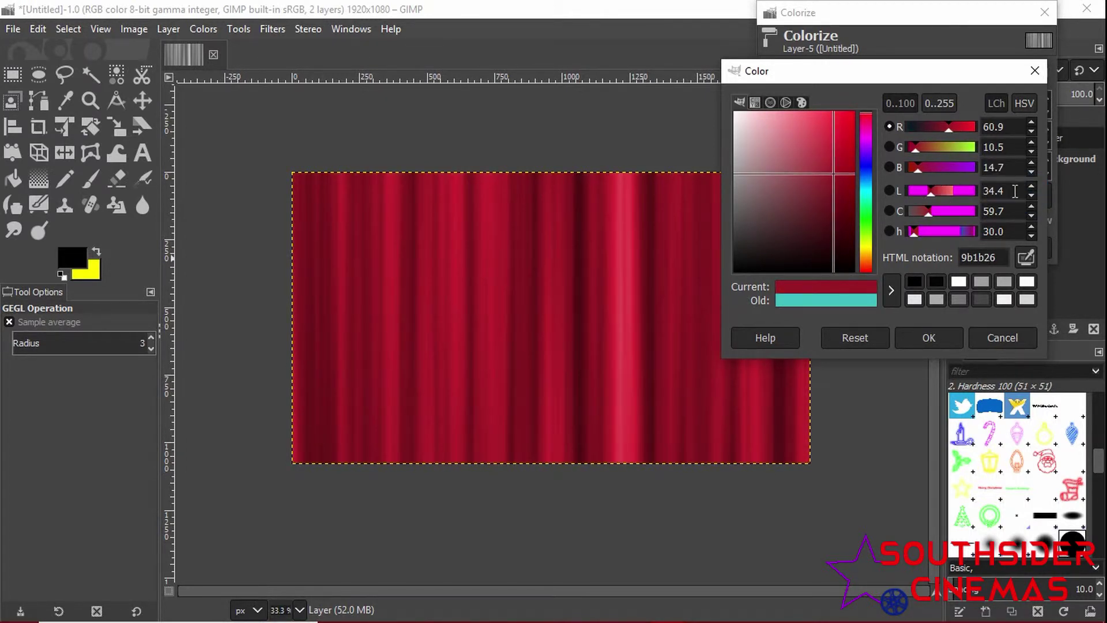
pyautogui.scroll(-10, 1031, 196)
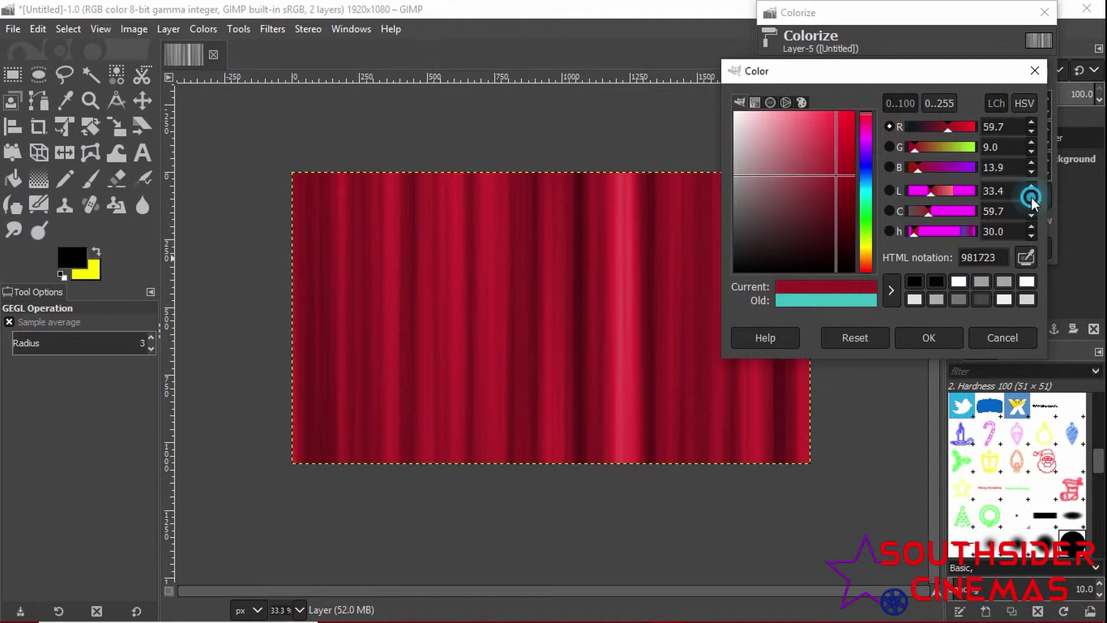
pyautogui.scroll(-1, 1031, 197)
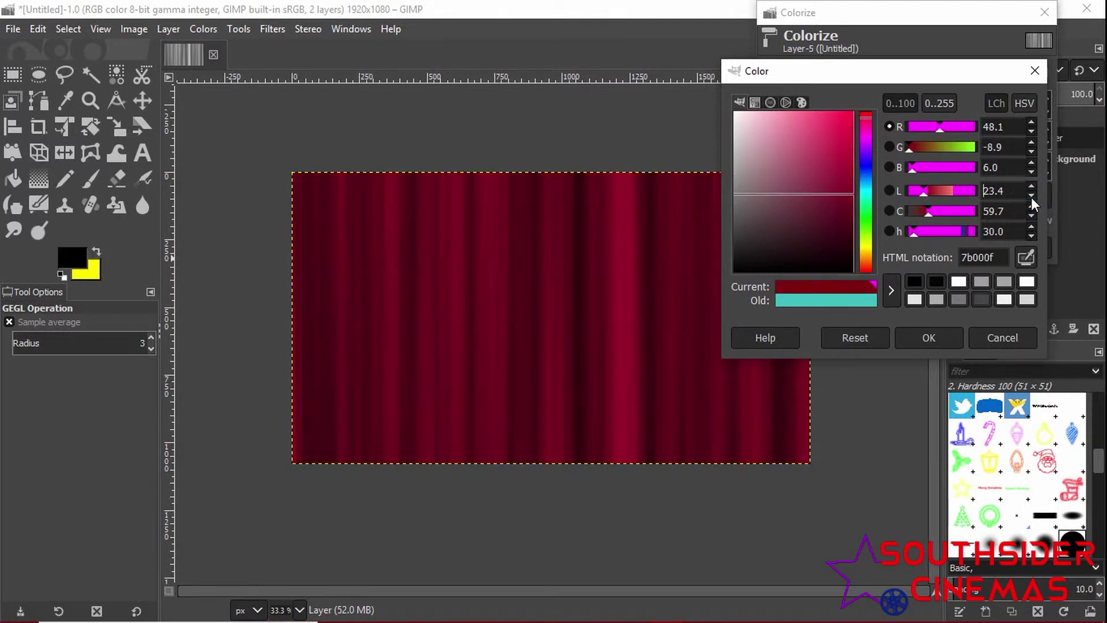
pyautogui.click(1031, 188)
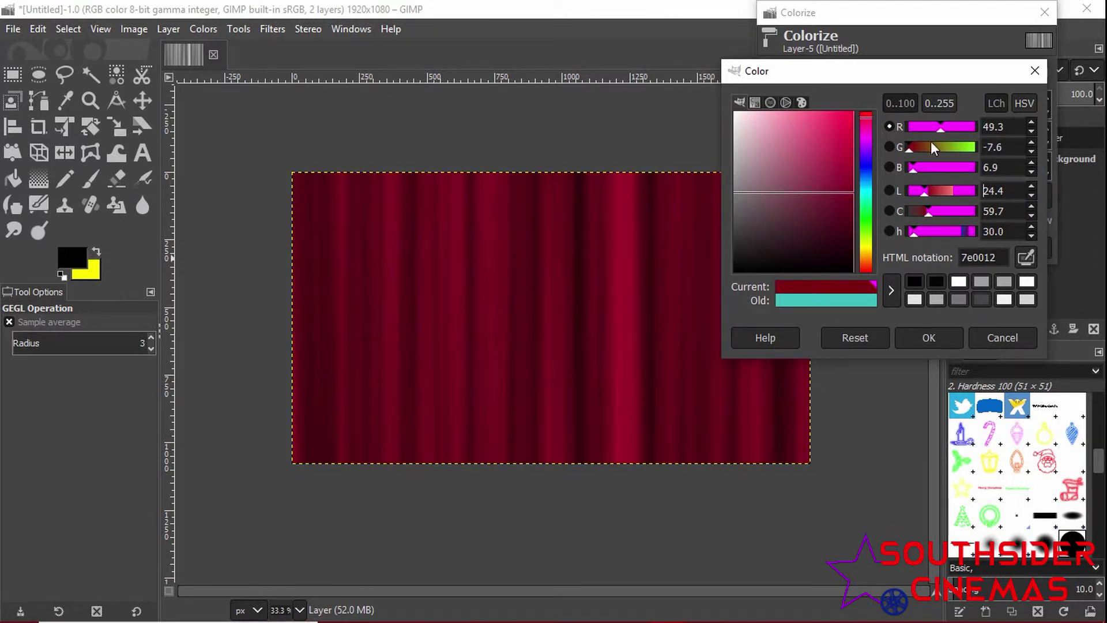
pyautogui.moveTo(866, 118); pyautogui.dragTo(867, 105)
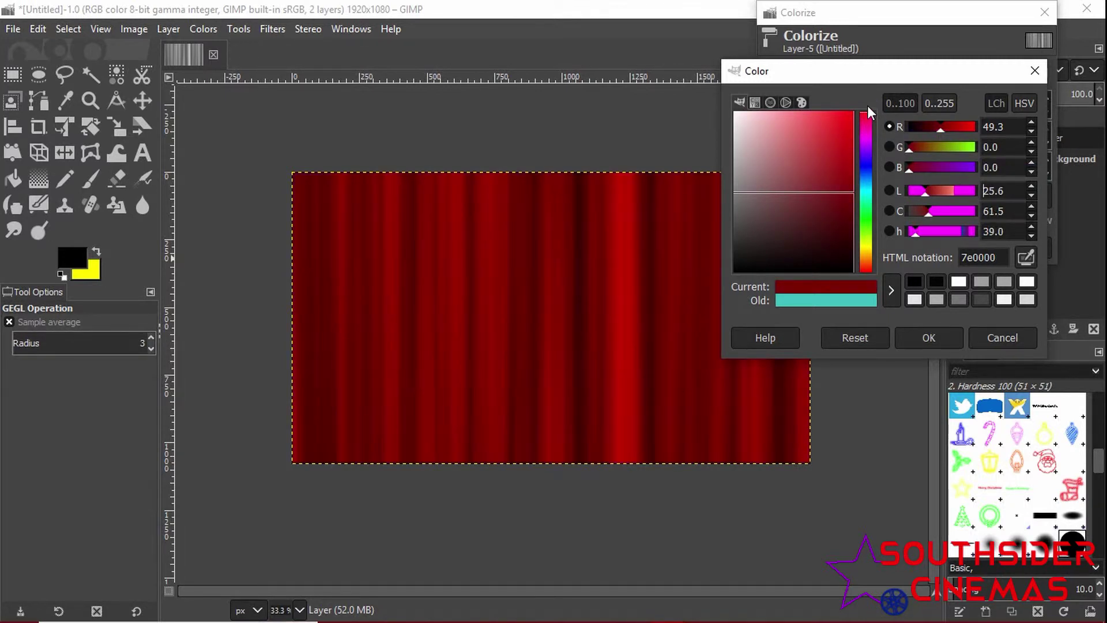
pyautogui.click(1031, 196)
pyautogui.click(1031, 196)
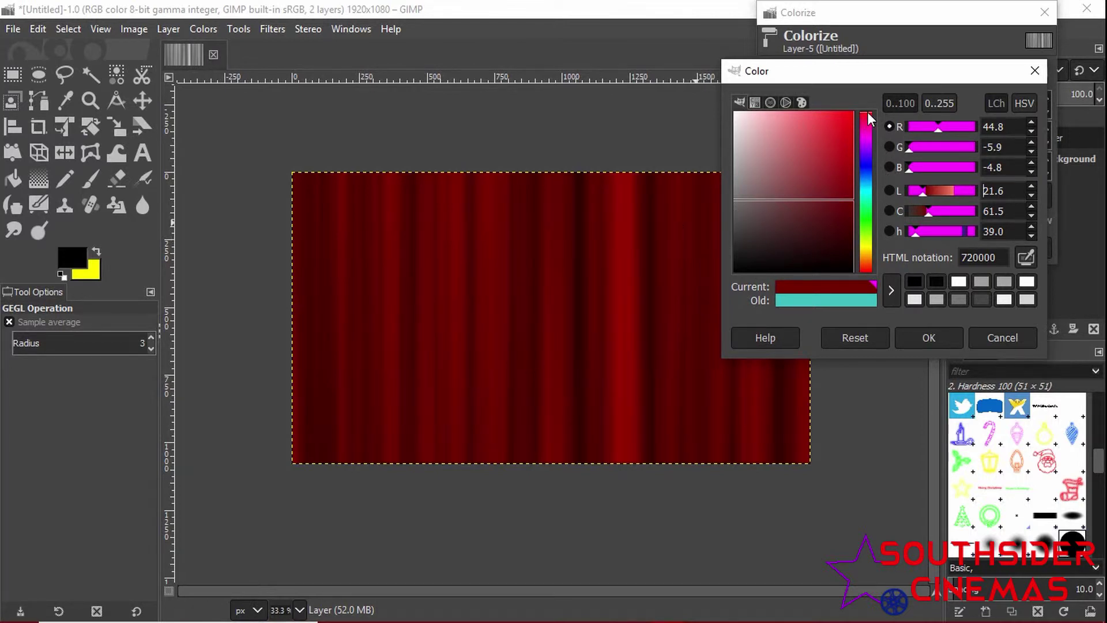
# Step: Try a green hue, 077200, then a crimson hue and a lightness (L) of 65 for the colorize color
pyautogui.moveTo(867, 112); pyautogui.dragTo(870, 220)
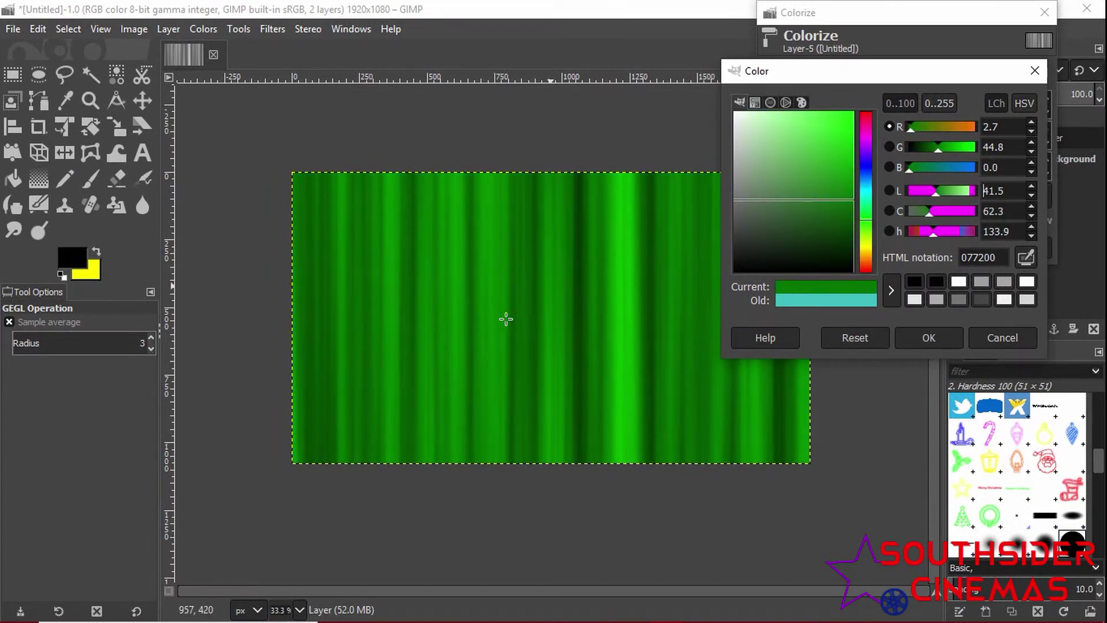
pyautogui.moveTo(870, 217)
pyautogui.mouseDown()
pyautogui.moveTo(868, 249)
pyautogui.moveTo(867, 114)
pyautogui.mouseUp()
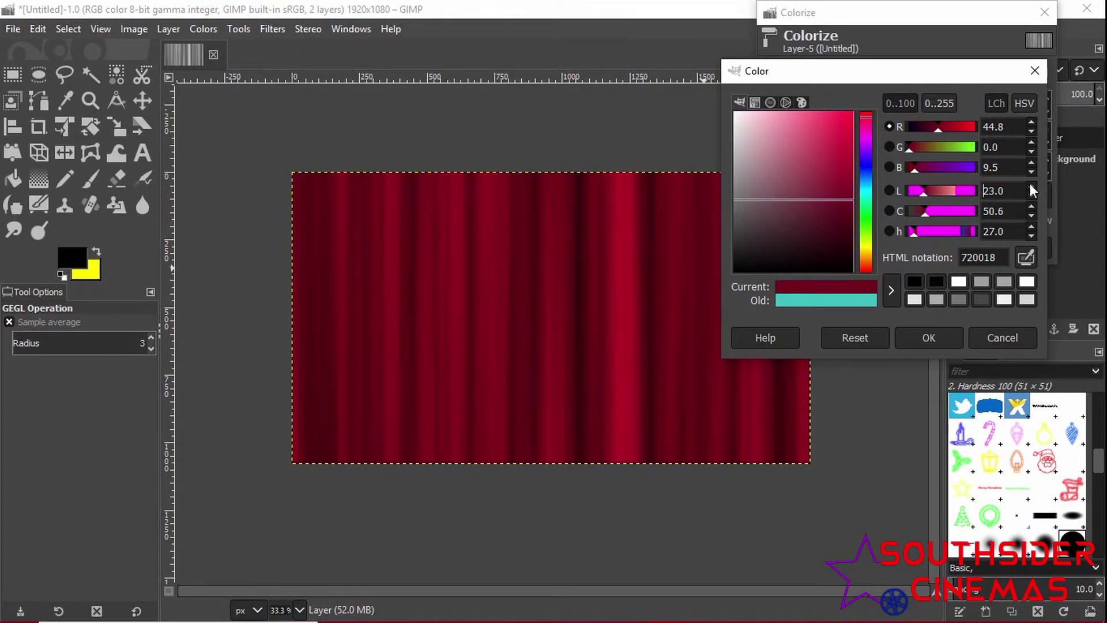
pyautogui.moveTo(1031, 186); pyautogui.dragTo(1031, 185)
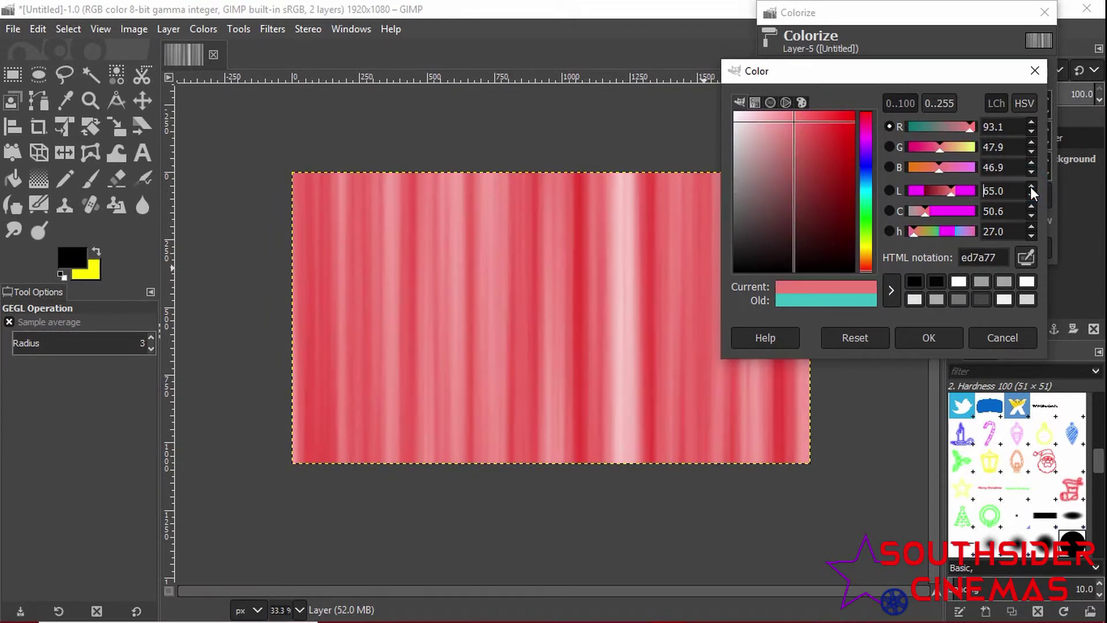
# Step: Set the colorize color to a dark red, 680200, and apply the colorize effect to the striped layer
pyautogui.moveTo(833, 123); pyautogui.dragTo(871, 105)
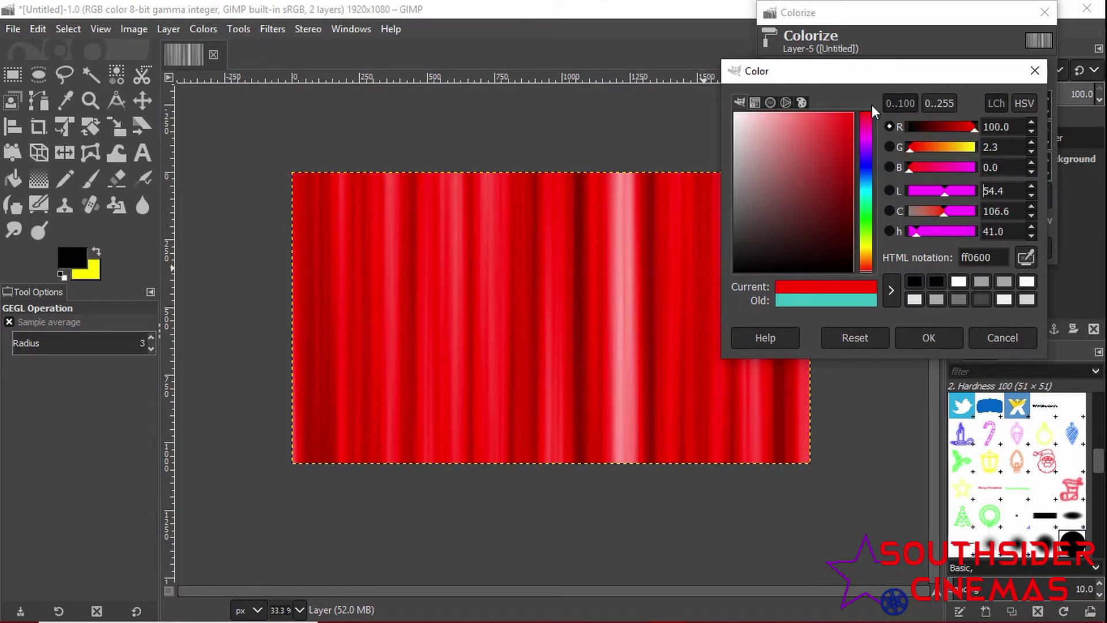
pyautogui.moveTo(853, 117); pyautogui.dragTo(864, 205)
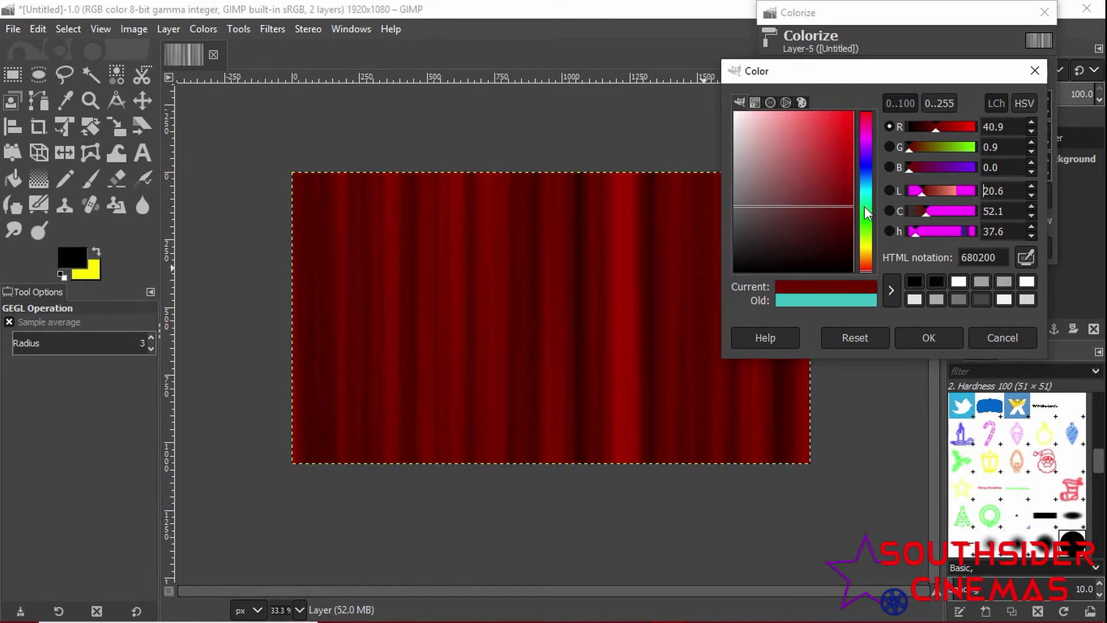
pyautogui.click(925, 335)
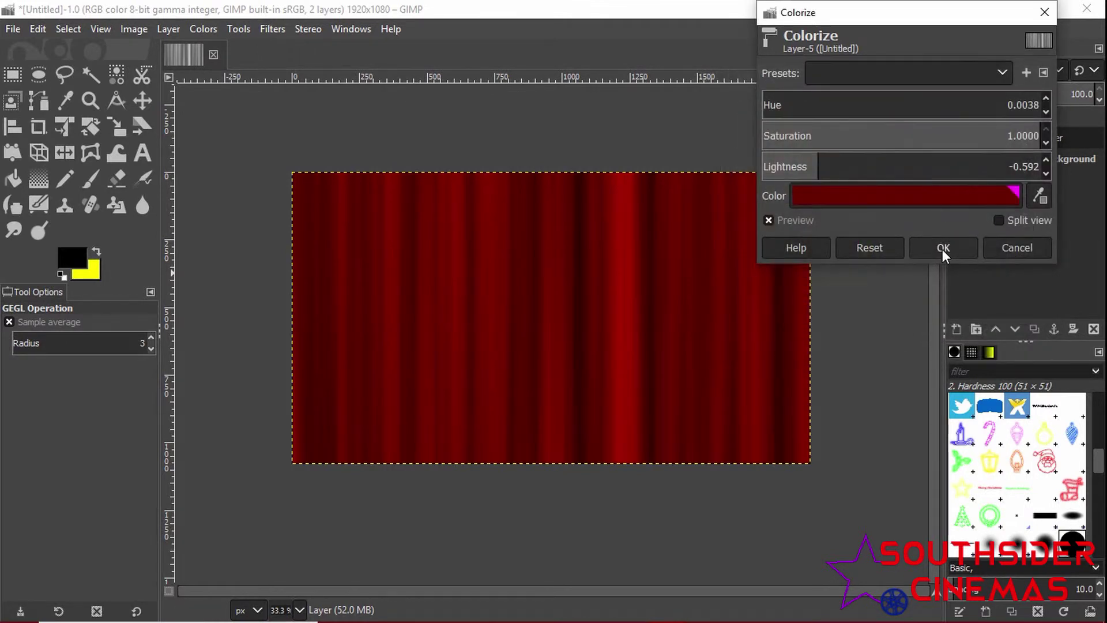
pyautogui.click(943, 247)
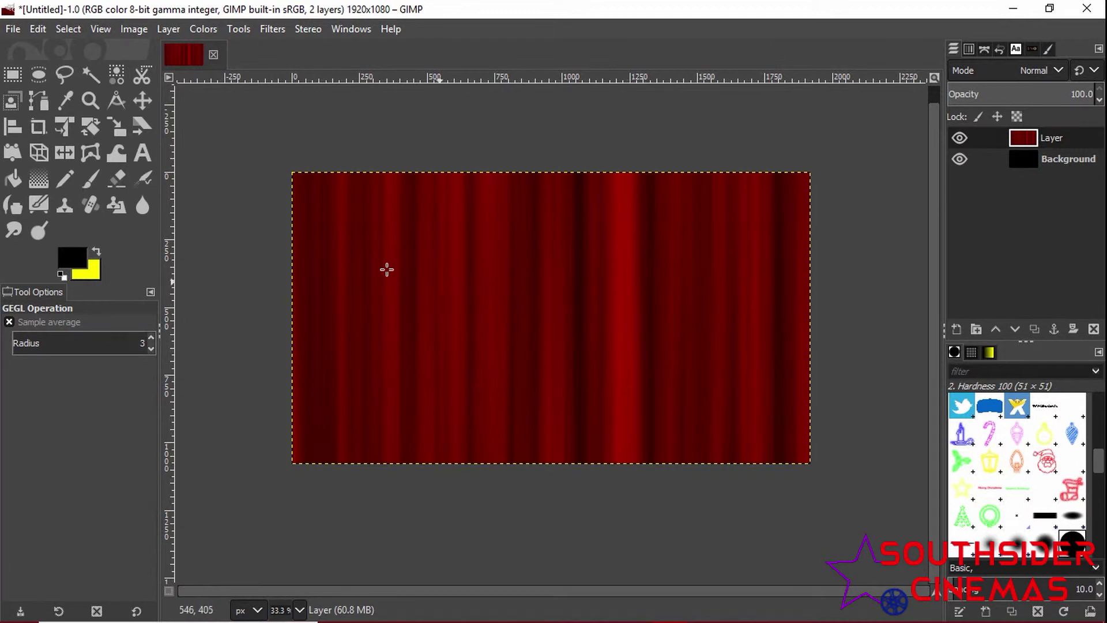
# Step: Start a perspective transform on the red curtain layer and pull both right corners inward until it is about 600 px wide
pyautogui.click(44, 162)
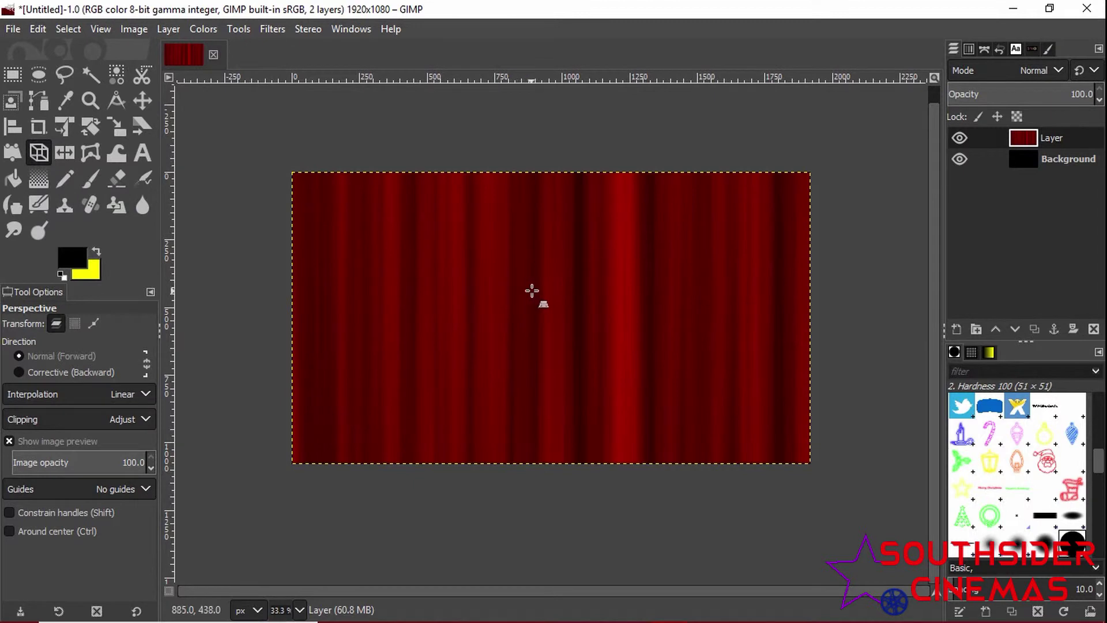
pyautogui.click(778, 430)
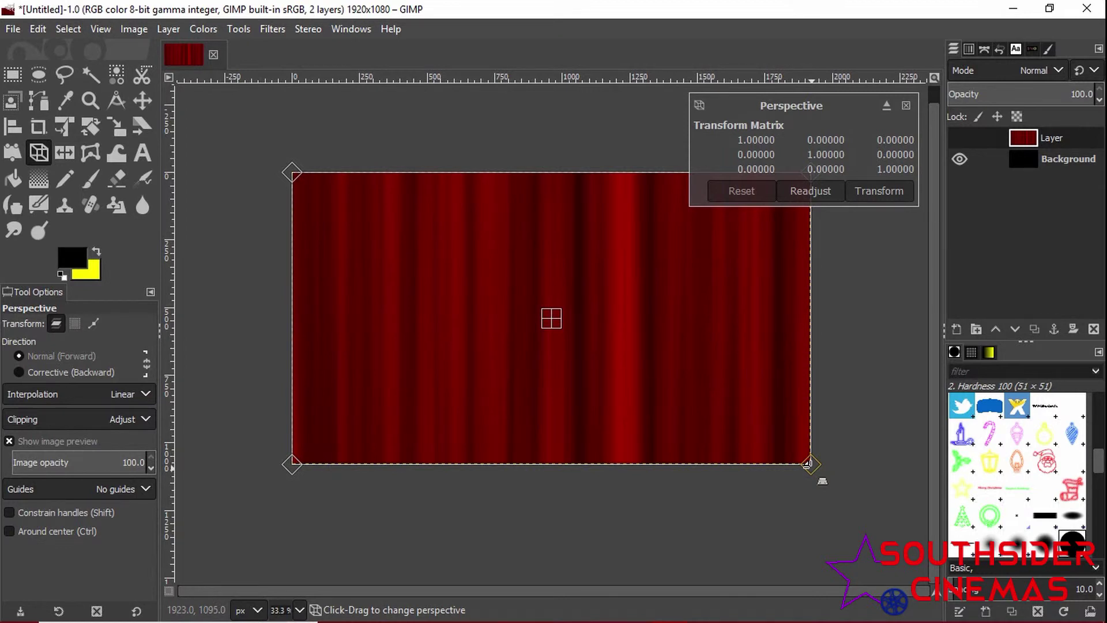
pyautogui.moveTo(808, 463); pyautogui.dragTo(444, 462)
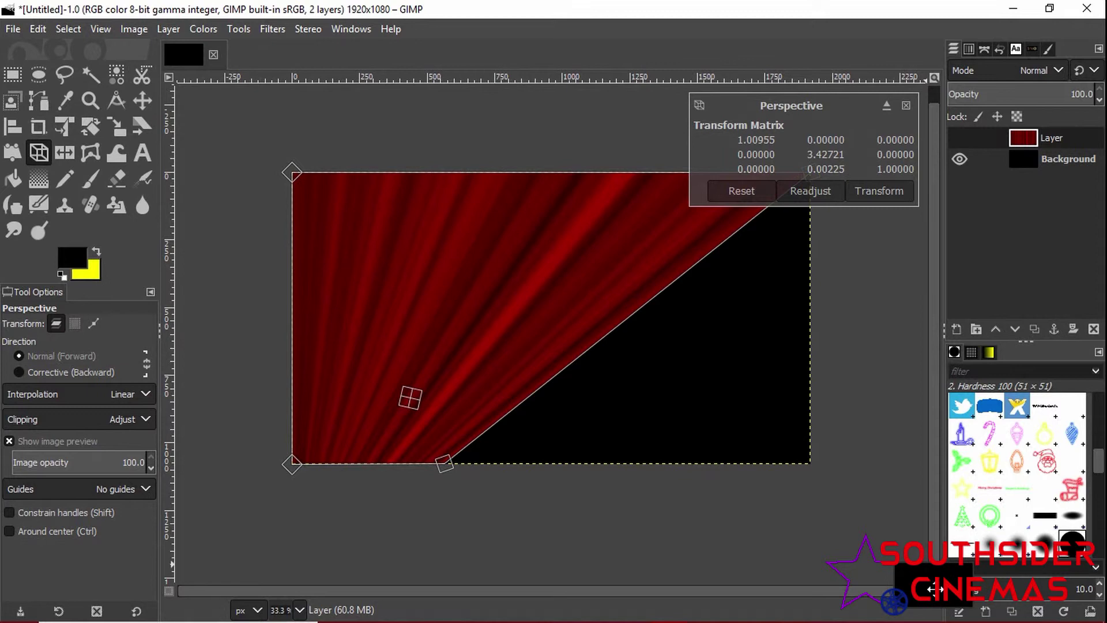
pyautogui.hscroll(5, 934, 589)
pyautogui.hscroll(1, 953, 588)
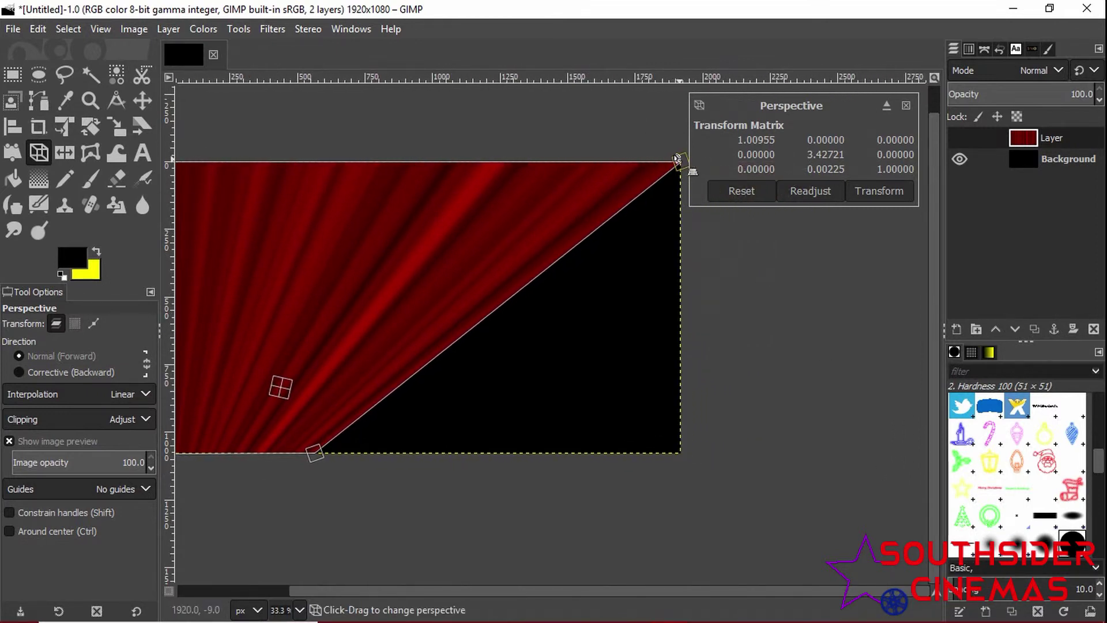
pyautogui.moveTo(678, 159); pyautogui.dragTo(326, 156)
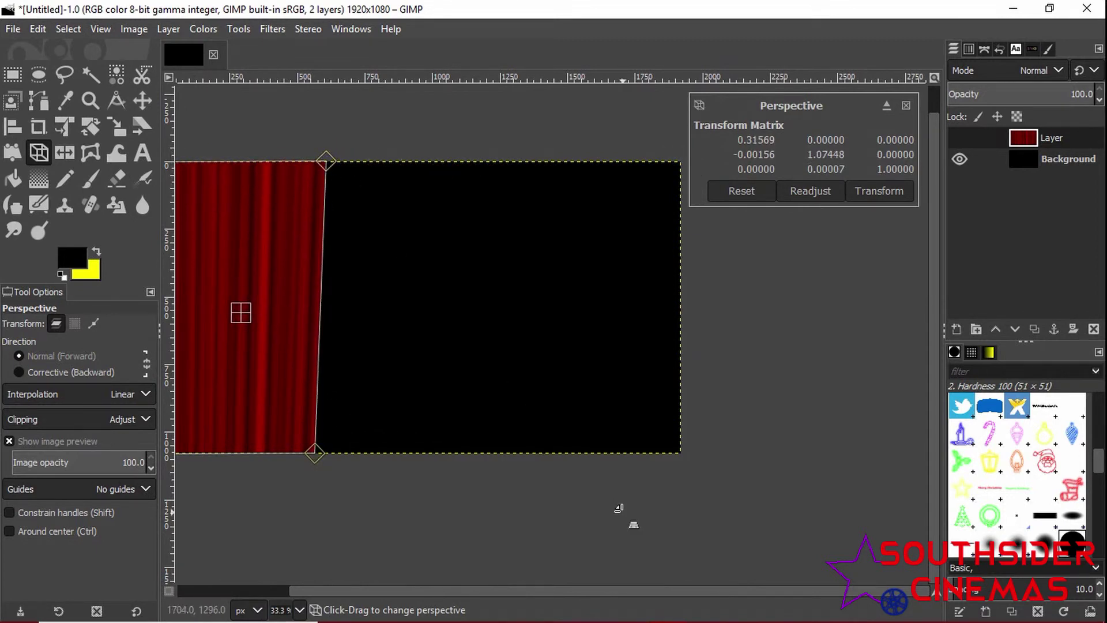
pyautogui.moveTo(588, 600); pyautogui.dragTo(246, 598)
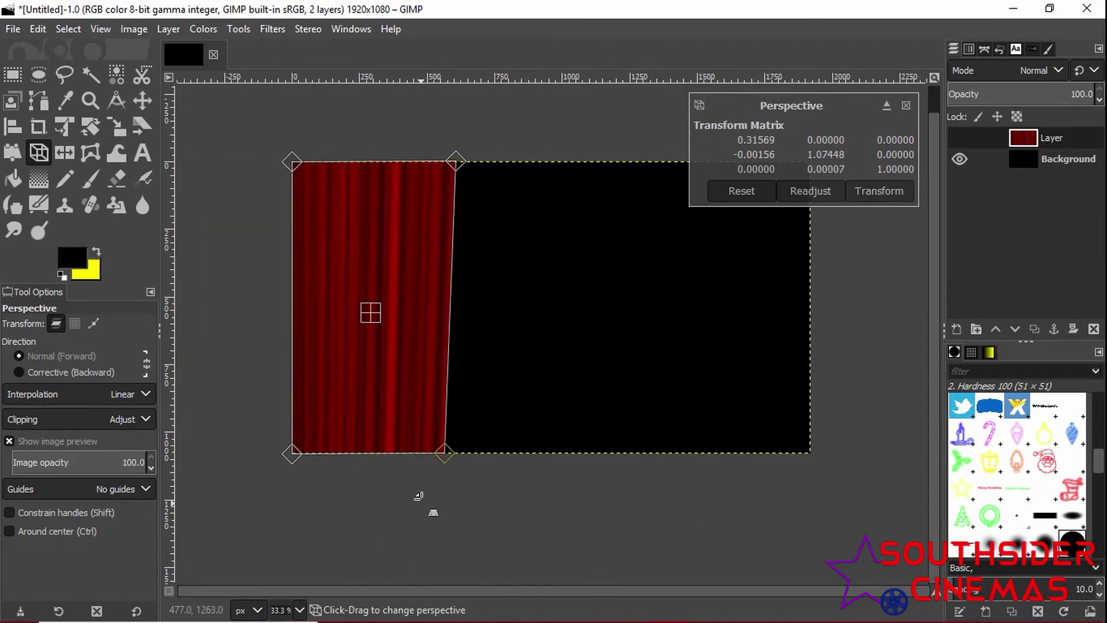
# Step: Taper the curtain to about 650 px wide at its upper edge and 320 px at its lower edge, and apply the perspective transform
pyautogui.moveTo(444, 450); pyautogui.dragTo(389, 450)
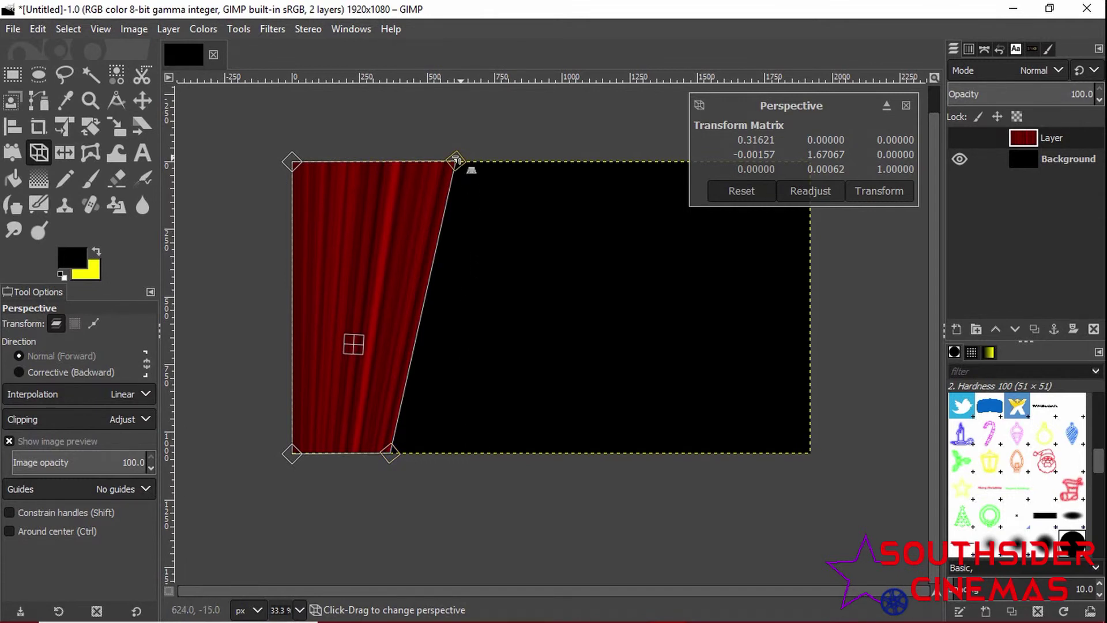
pyautogui.moveTo(456, 162); pyautogui.dragTo(468, 161)
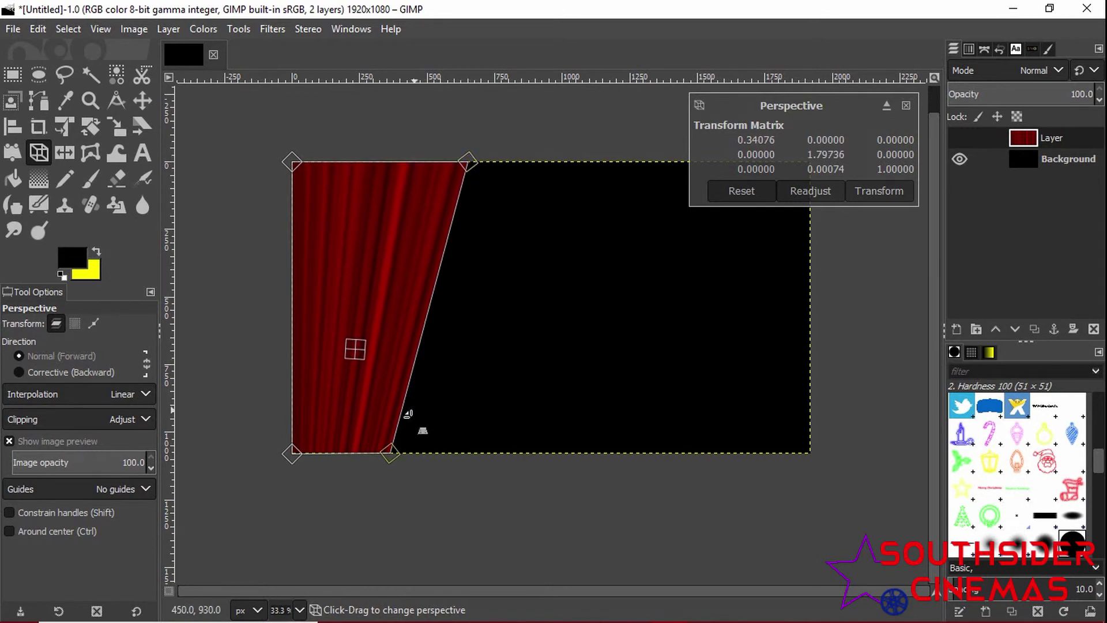
pyautogui.moveTo(388, 449); pyautogui.dragTo(378, 452)
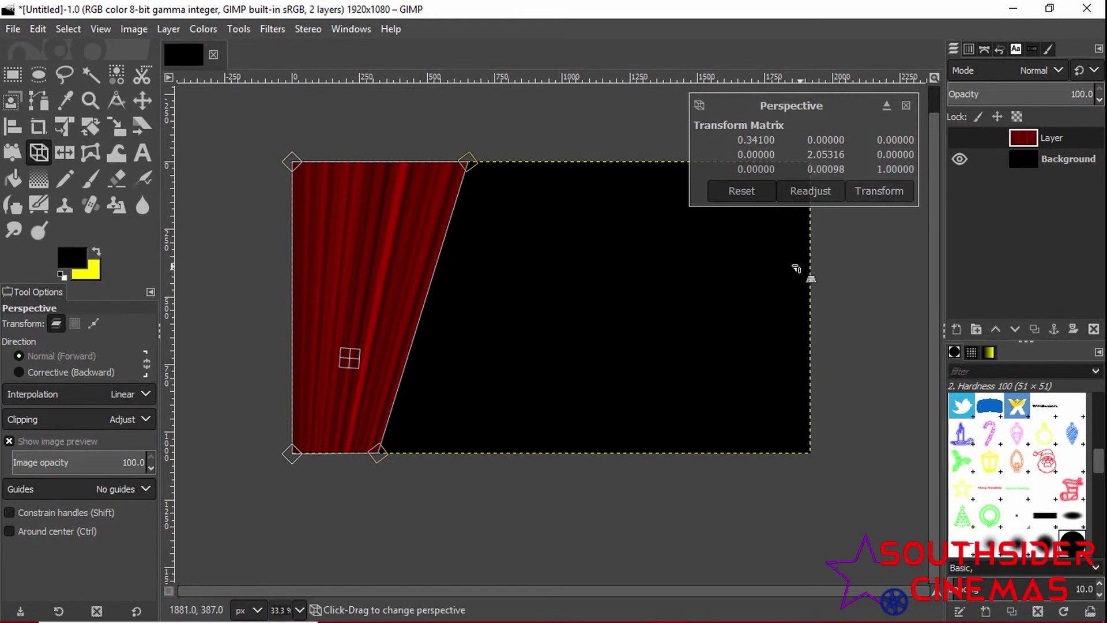
pyautogui.click(888, 193)
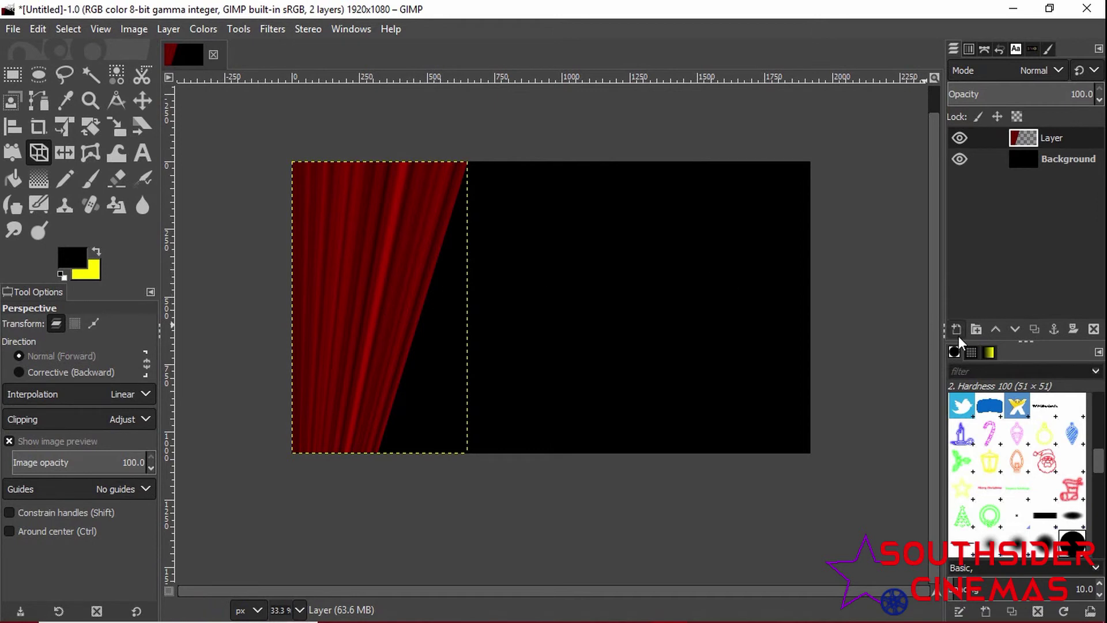
# Step: Duplicate the tapered curtain layer and flip the copy horizontally
pyautogui.click(1034, 327)
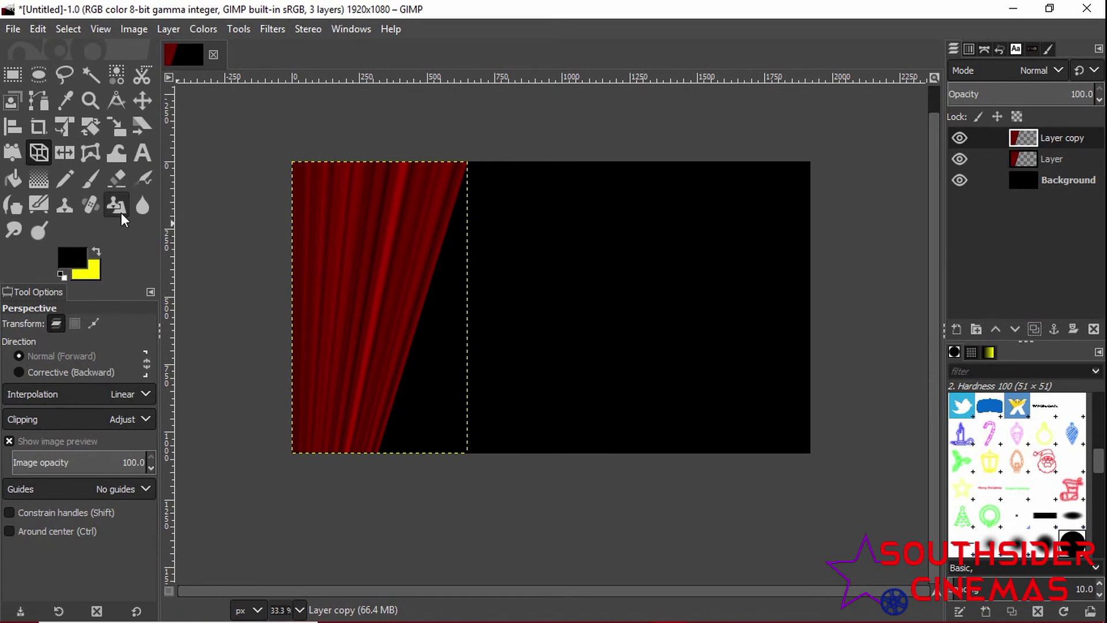
pyautogui.click(62, 153)
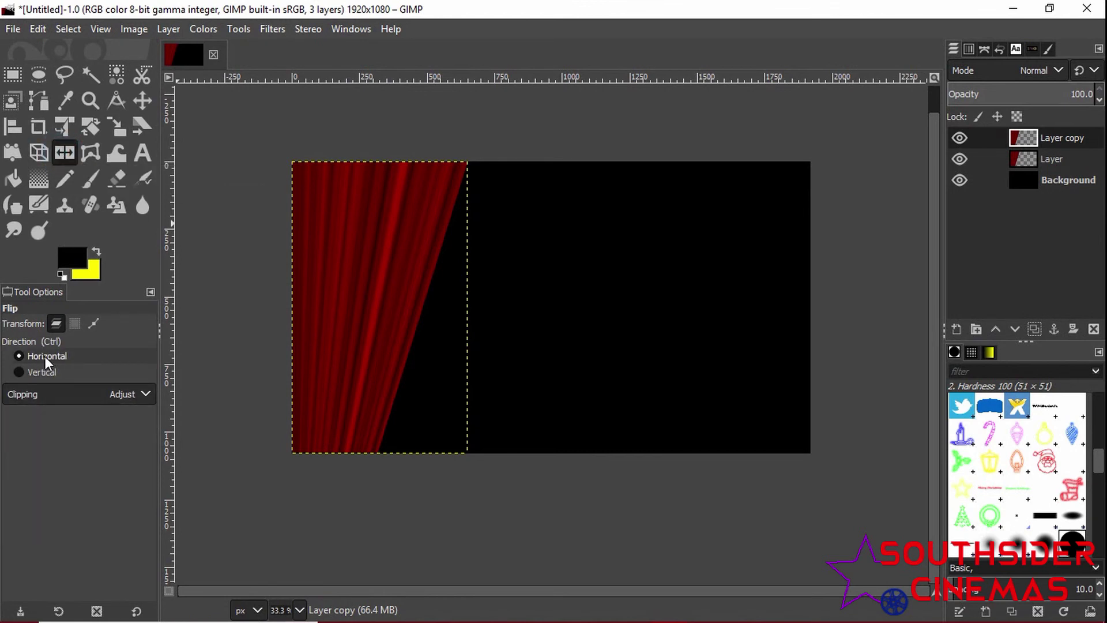
pyautogui.click(376, 237)
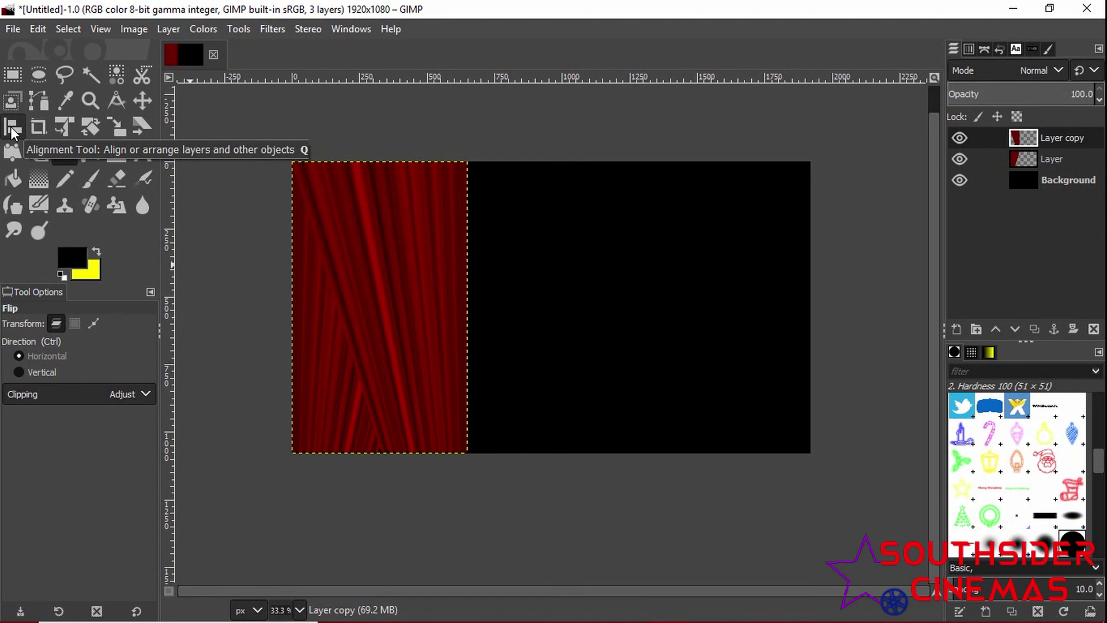
# Step: Align the flipped curtain copy with the right edge of the image using the Alignment tool
pyautogui.click(12, 131)
pyautogui.click(403, 200)
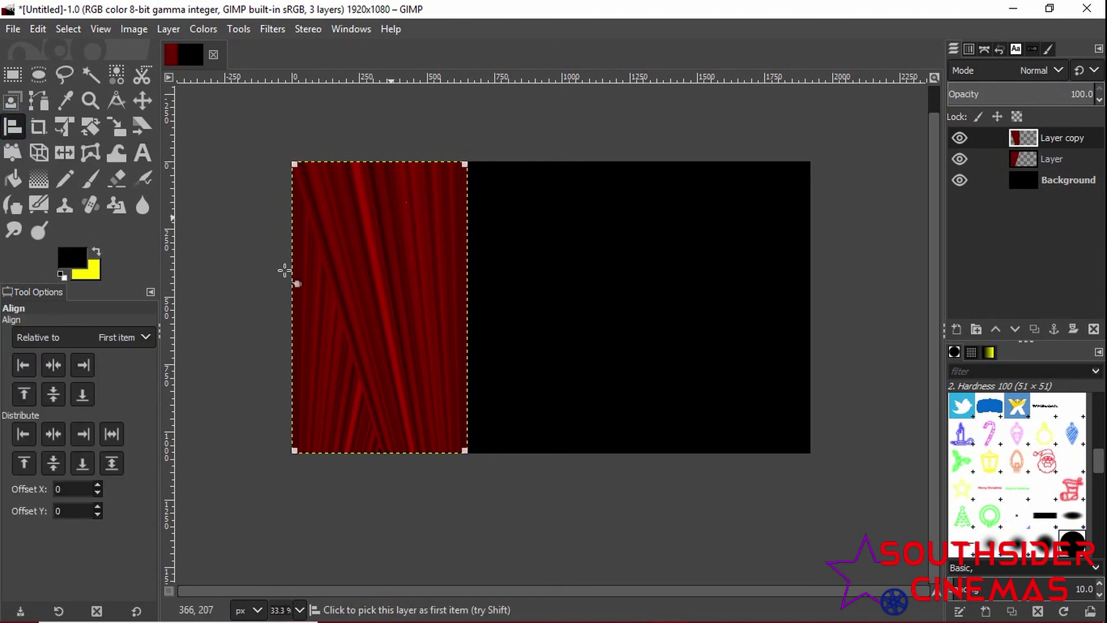
pyautogui.click(81, 365)
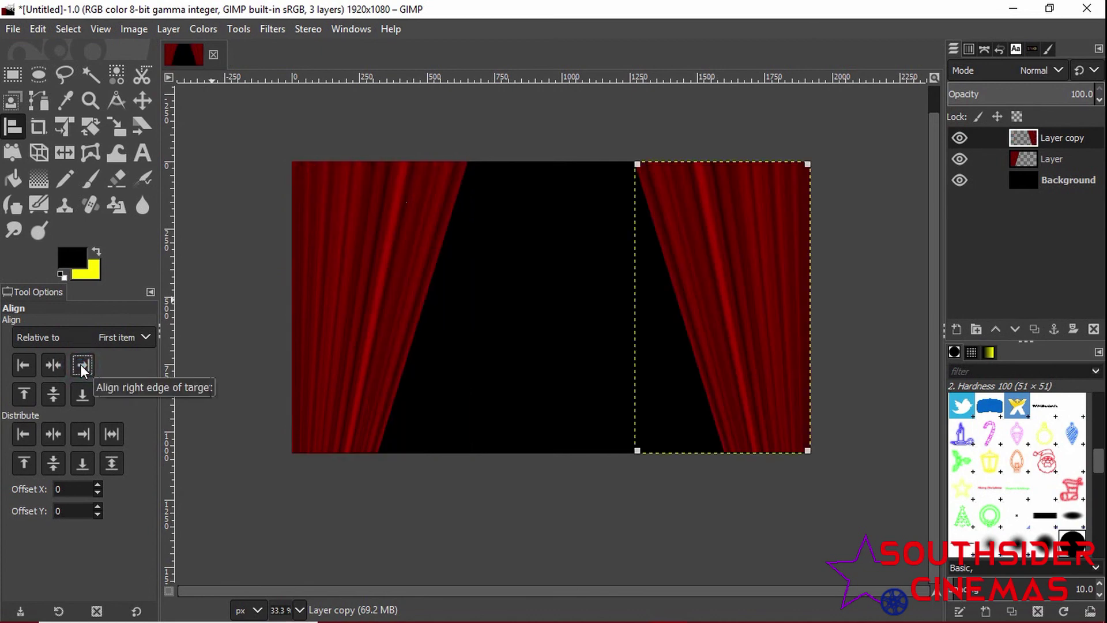